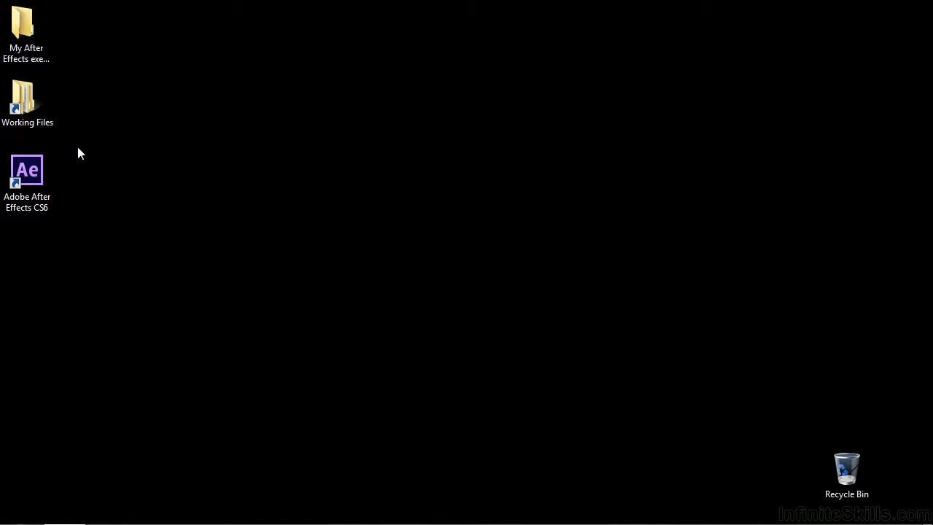
Open the project 0808-shape-brainstorm.aep from the After Effects projects folder inside Working Files.
double_click(24, 98)
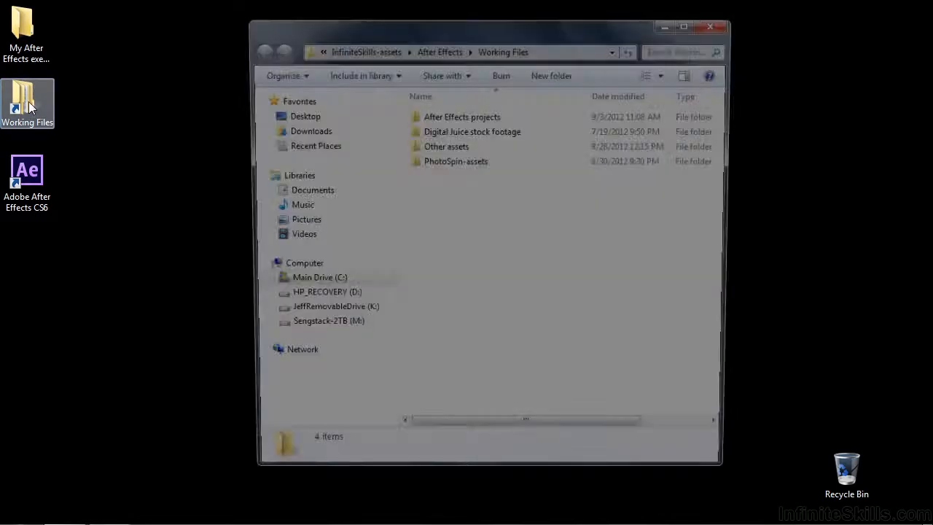
double_click(475, 116)
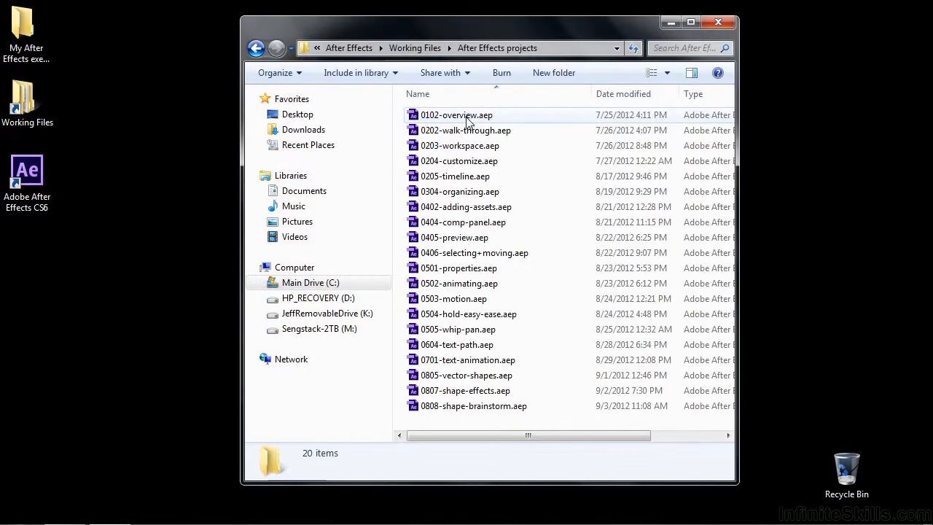
double_click(437, 406)
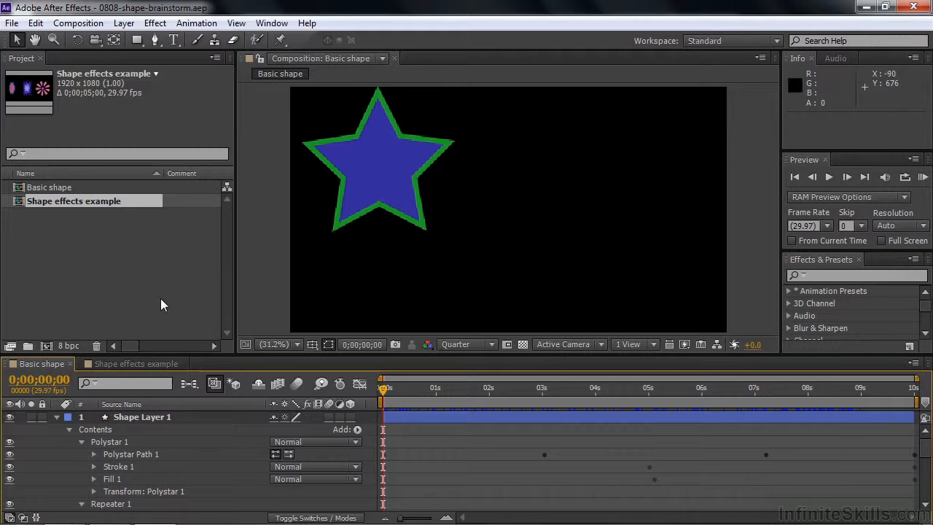
Look at the Shape effects example composition, return to Basic shape and scrub through its animation.
click(104, 364)
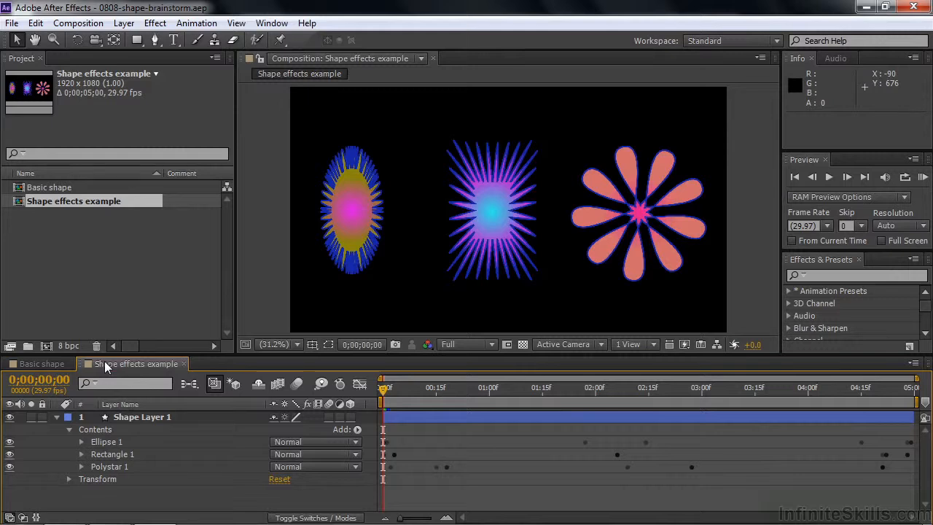
click(24, 364)
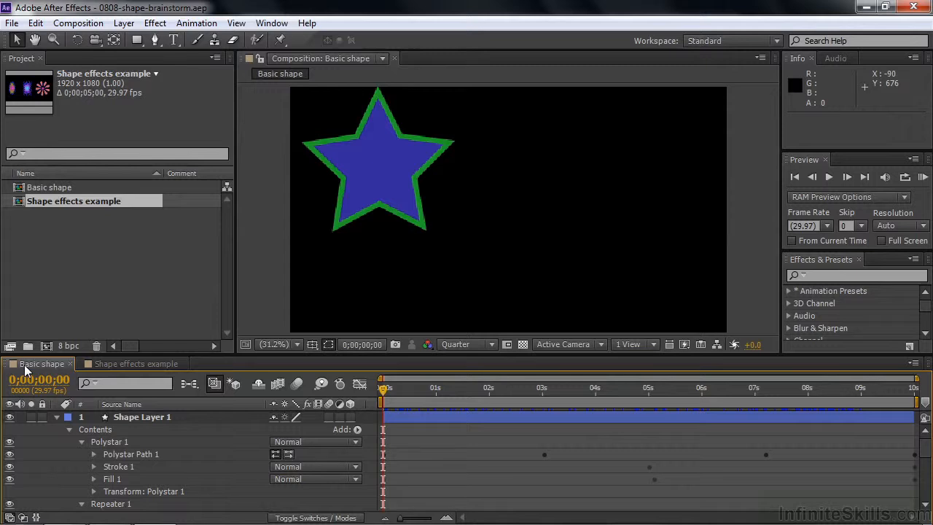
drag(386, 390, 373, 417)
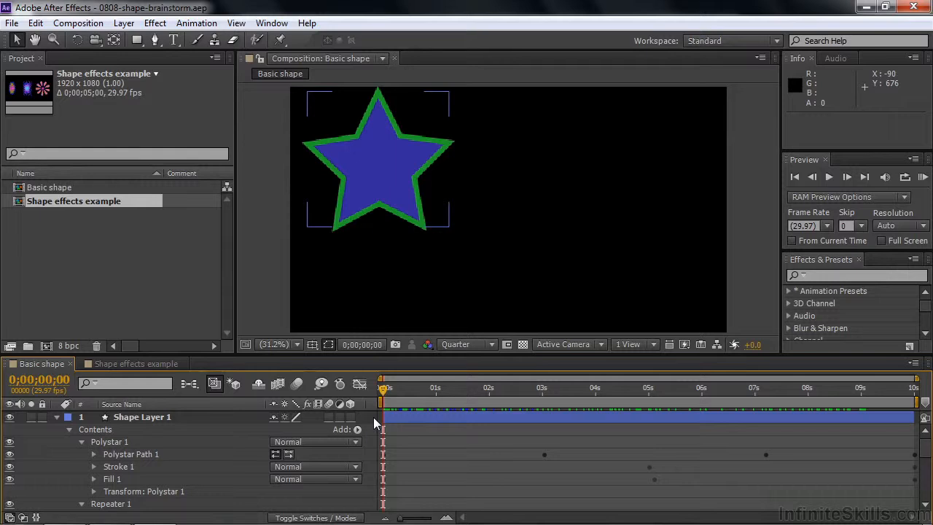
Reveal all keyframed properties of Shape Layer 1 and look through them.
click(185, 414)
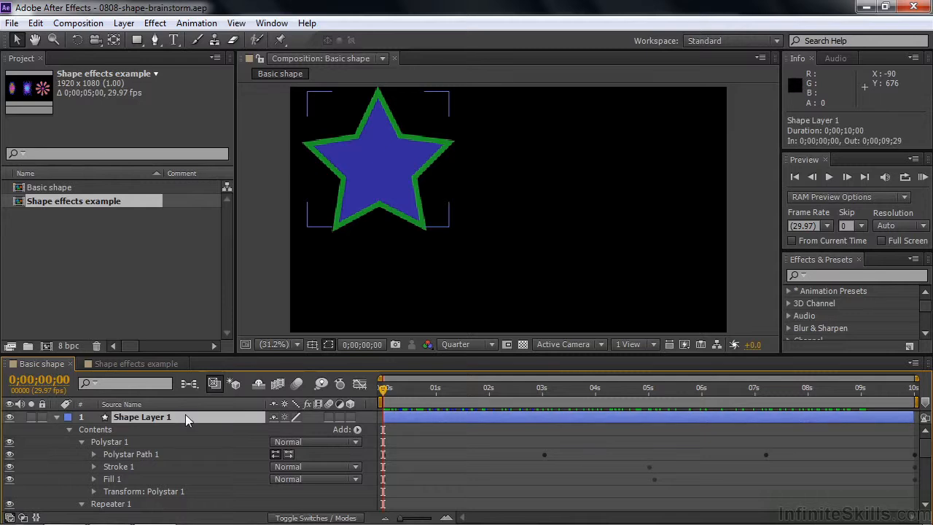
key(u)
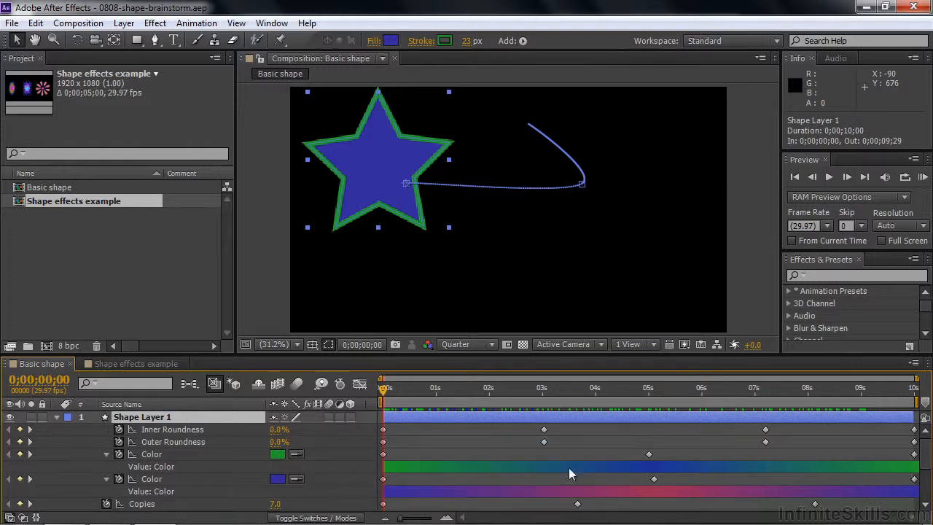
drag(929, 477, 926, 443)
mouse_move(926, 445)
mouse_down()
mouse_move(926, 483)
mouse_move(925, 443)
mouse_up()
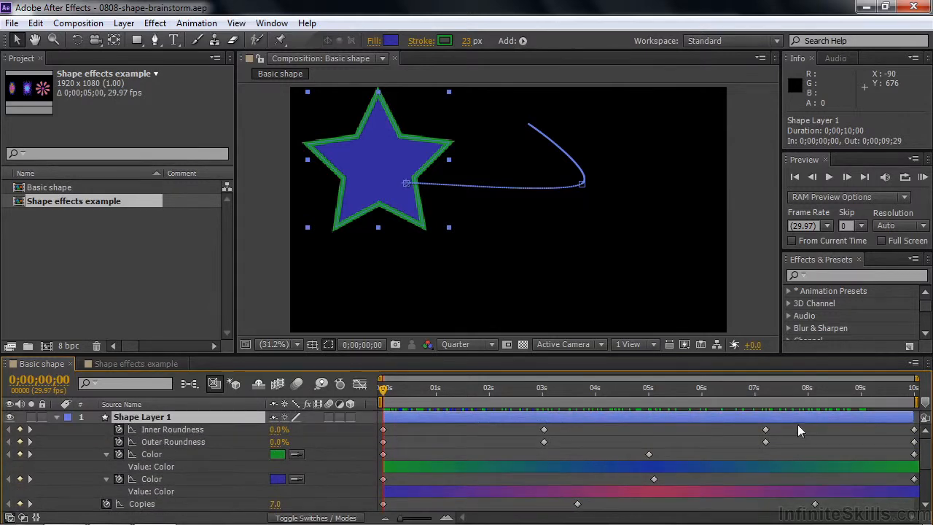
Start Brainstorm on the Inner Roundness, Outer Roundness, stroke Color and fill Color properties of Shape Layer 1.
click(163, 431)
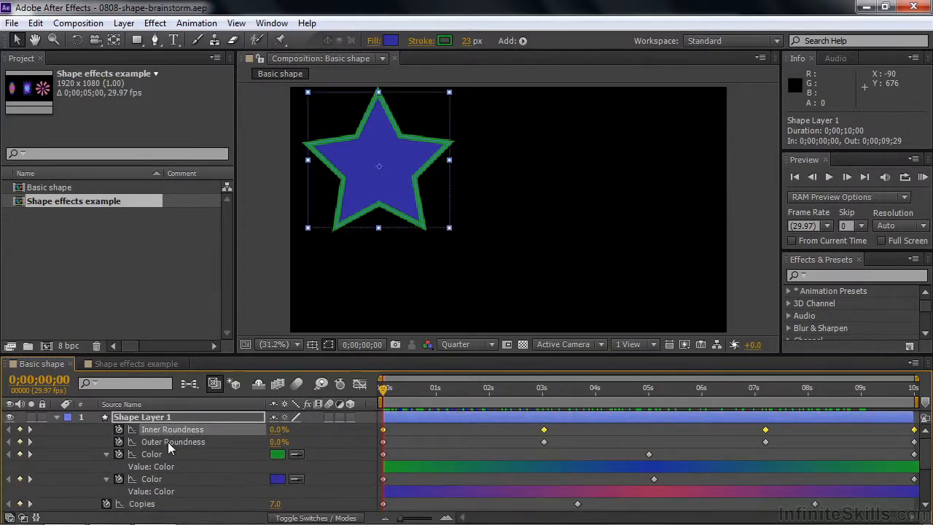
shift+click(171, 443)
shift+click(148, 456)
shift+click(156, 481)
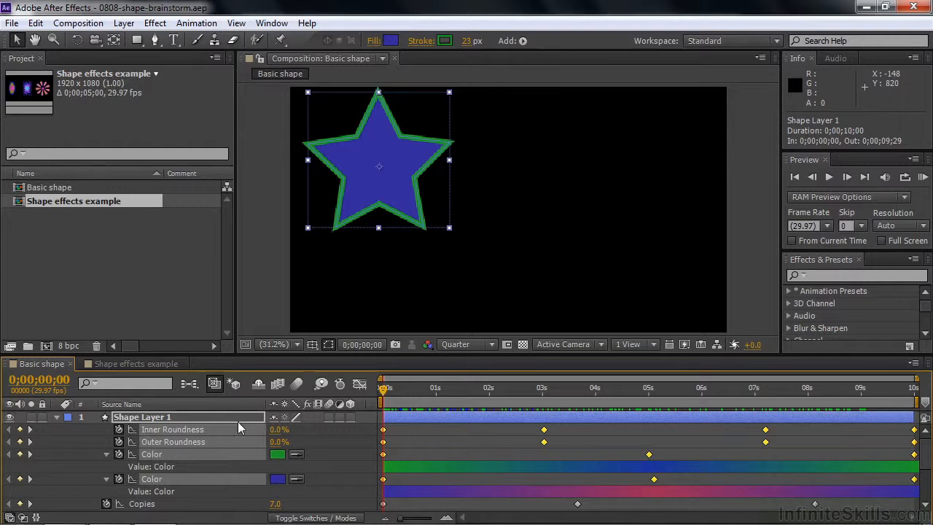
click(320, 383)
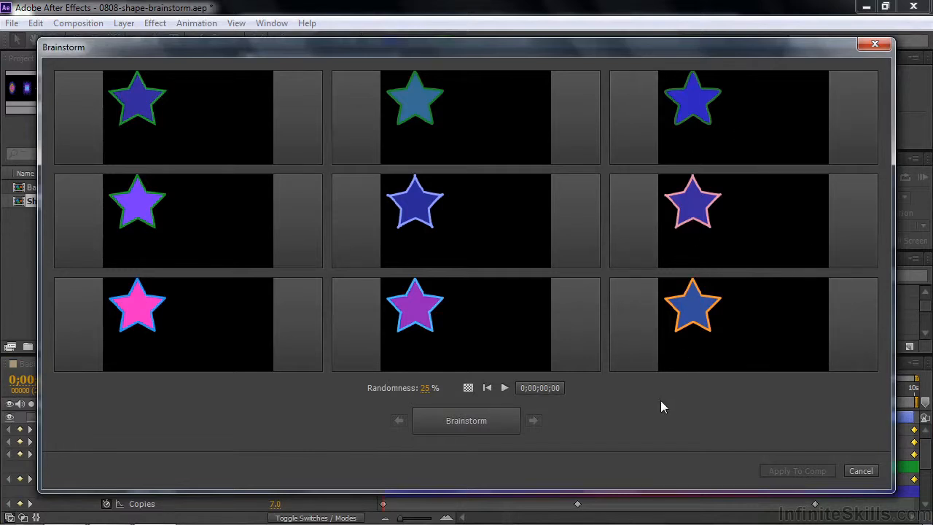
Preview the Brainstorm variations in motion, enlarge the orange-outlined one and restore the grid of nine.
click(504, 387)
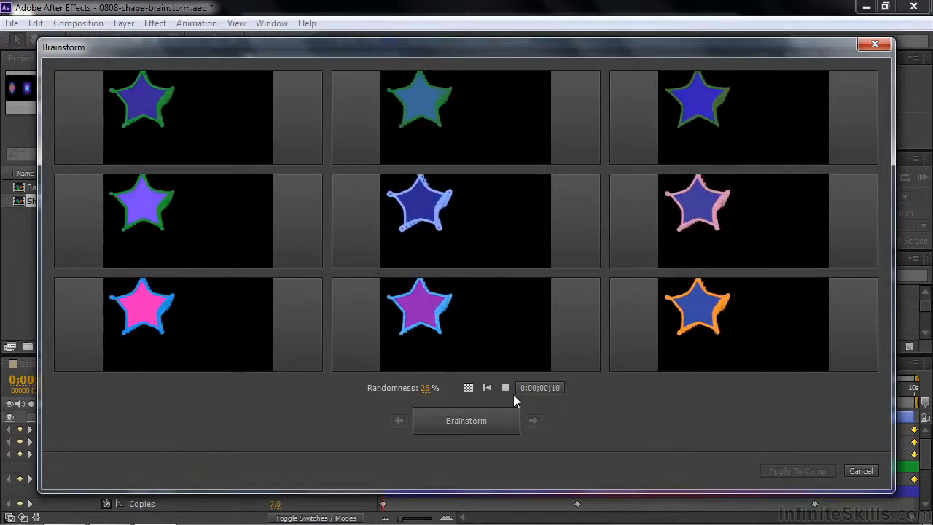
click(505, 388)
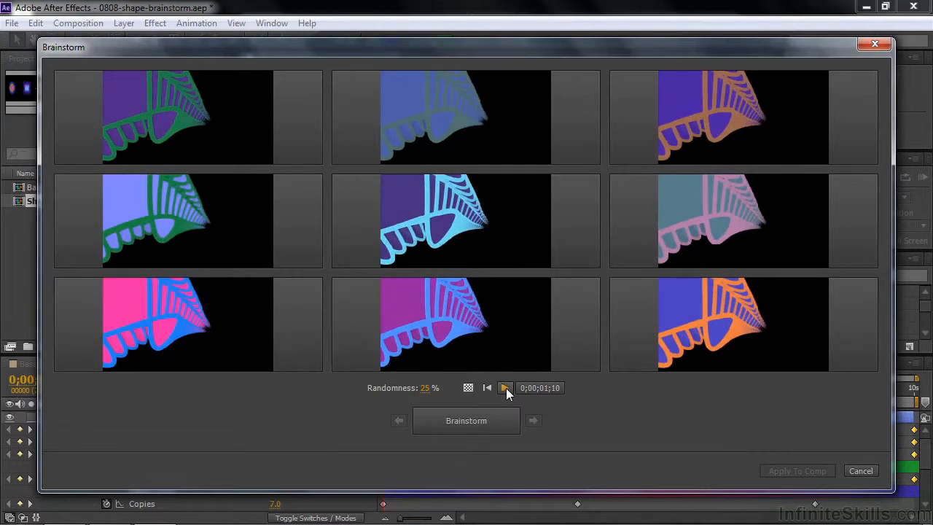
mouse_move(823, 352)
mouse_move(859, 353)
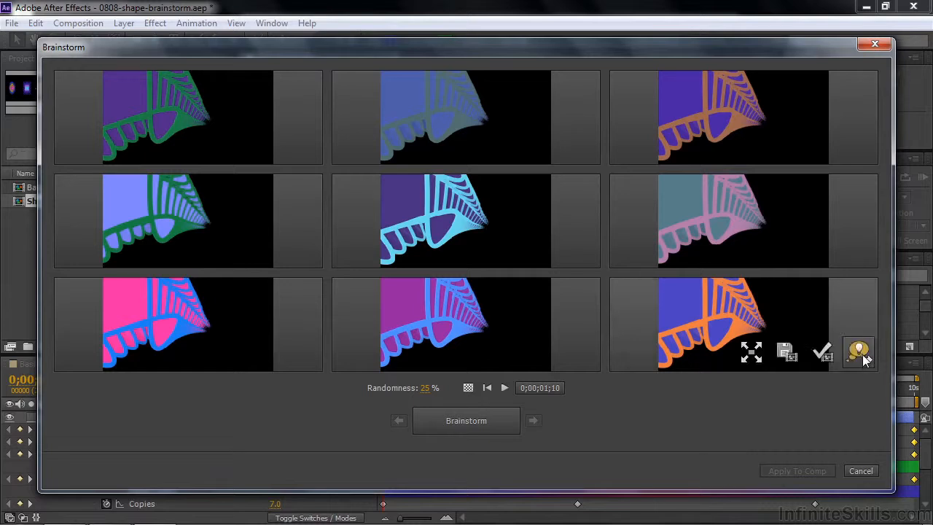
click(751, 352)
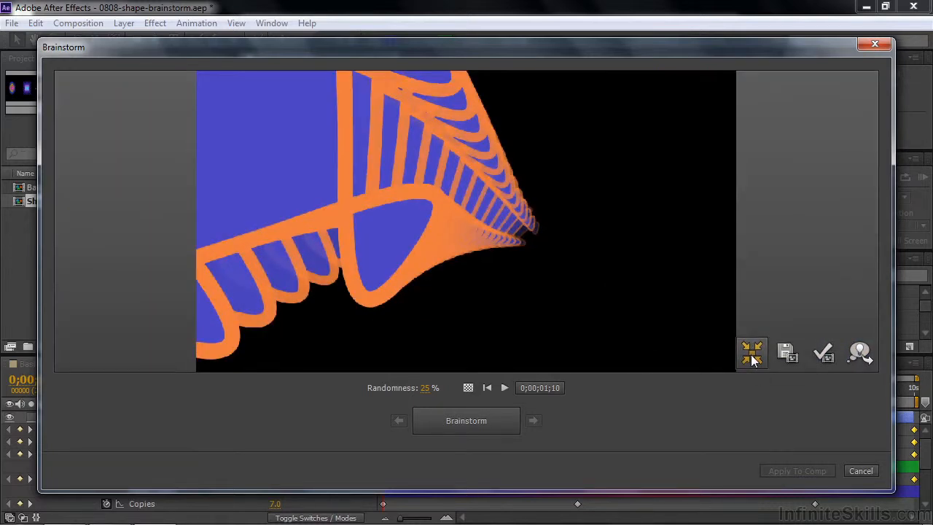
click(751, 354)
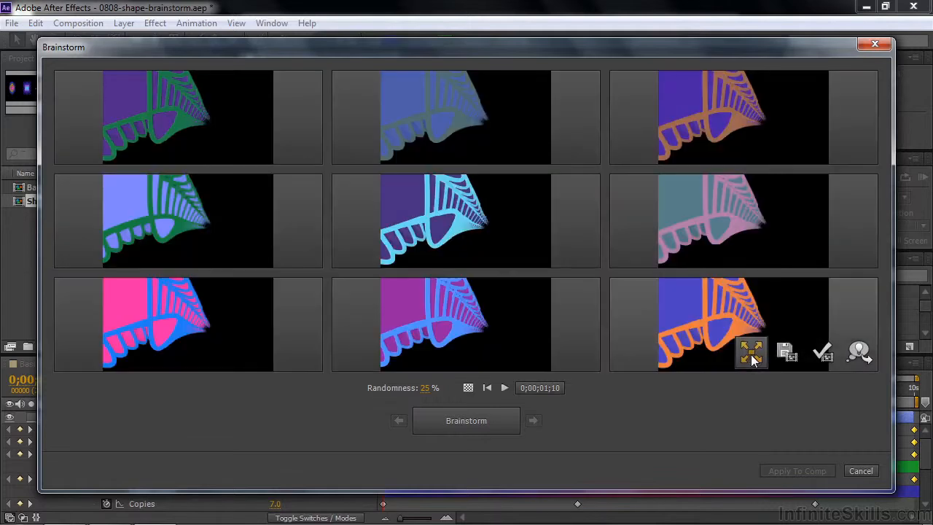
Include the orange-outlined, pink-and-blue and centre variations in the next Brainstorm and generate new variations at 100% randomness.
click(823, 352)
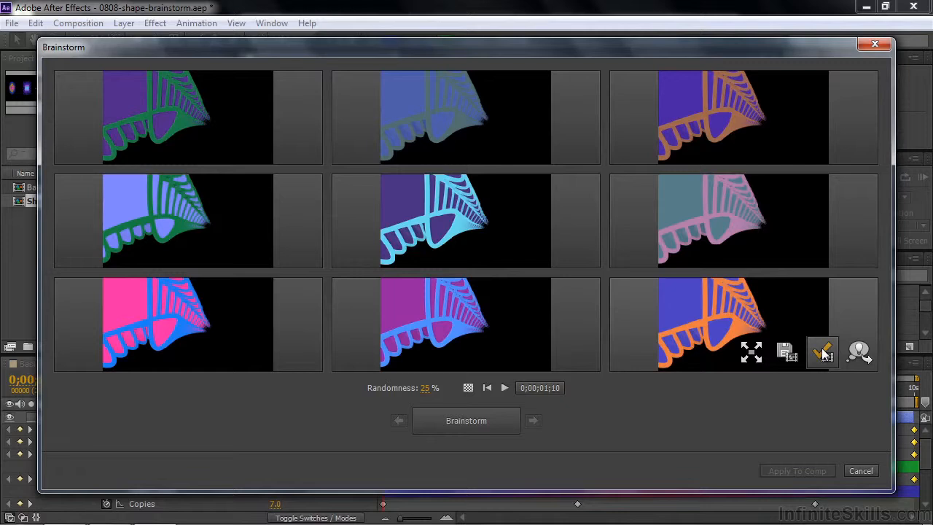
click(861, 353)
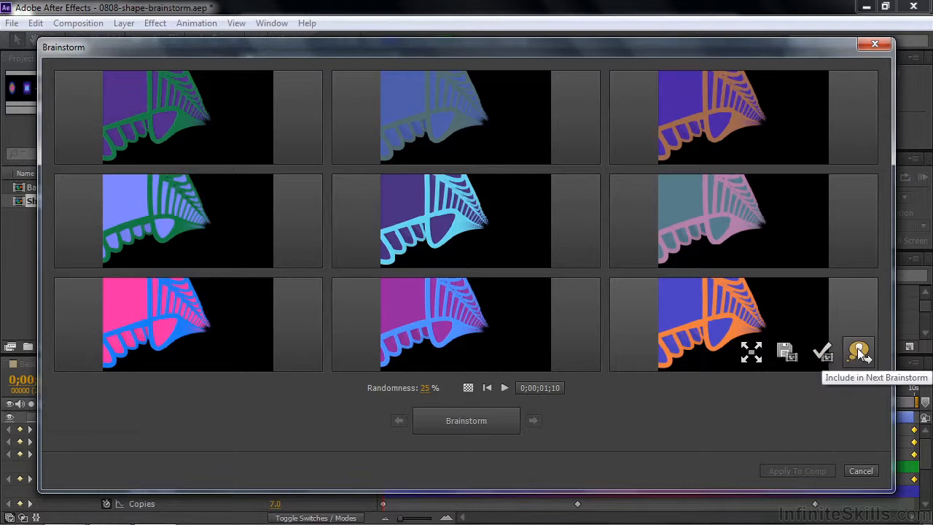
click(861, 353)
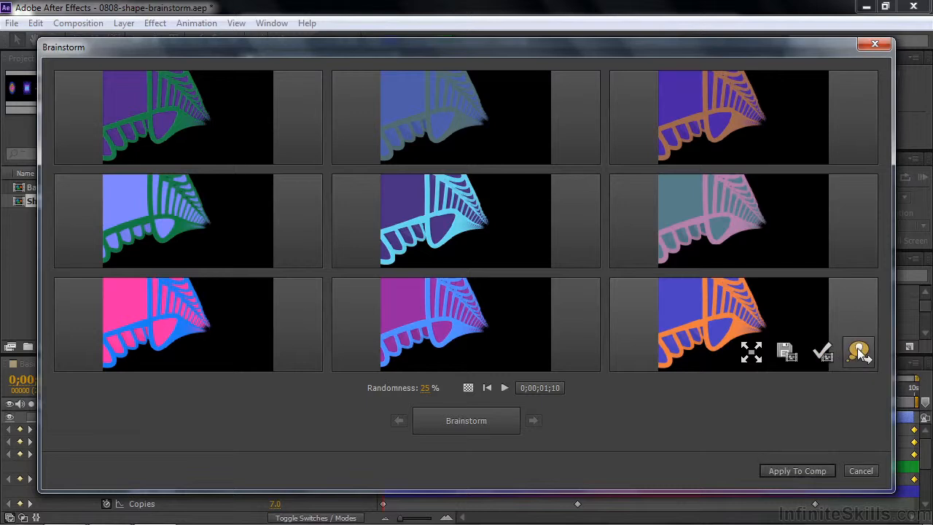
click(304, 352)
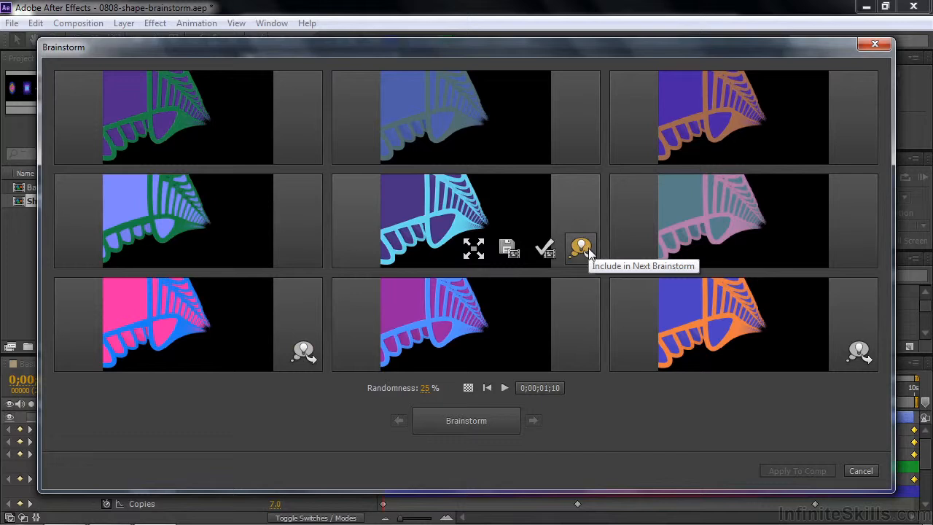
click(581, 250)
drag(424, 389, 592, 401)
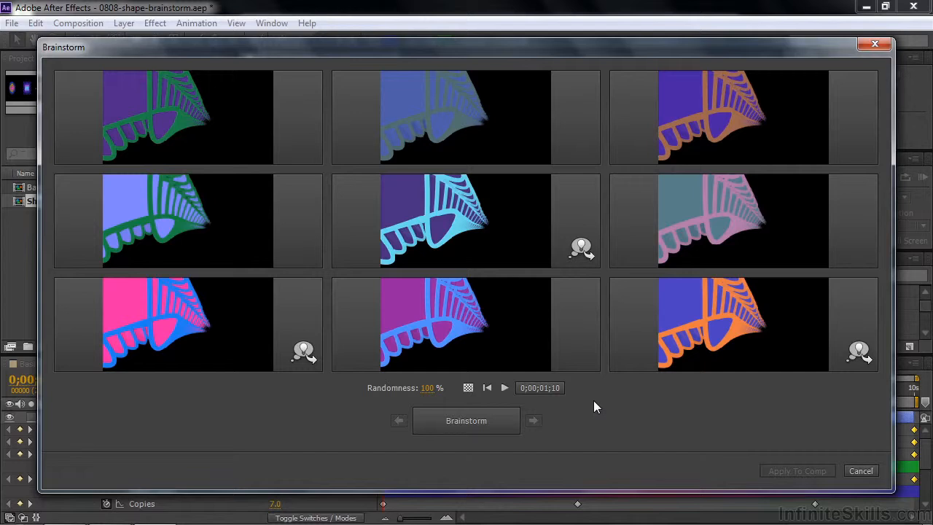
click(464, 415)
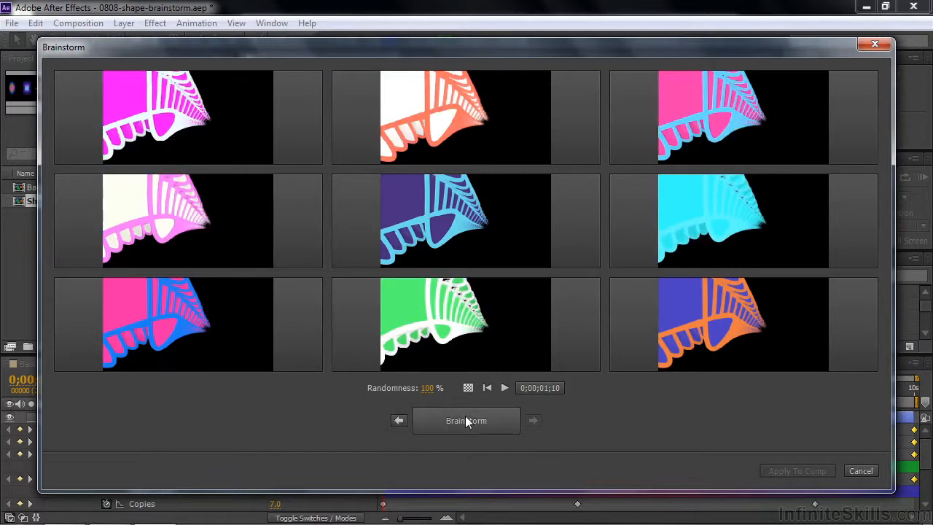
Play the new variations, apply the pink one with the blue outline to the composition, and scrub through the result.
click(503, 390)
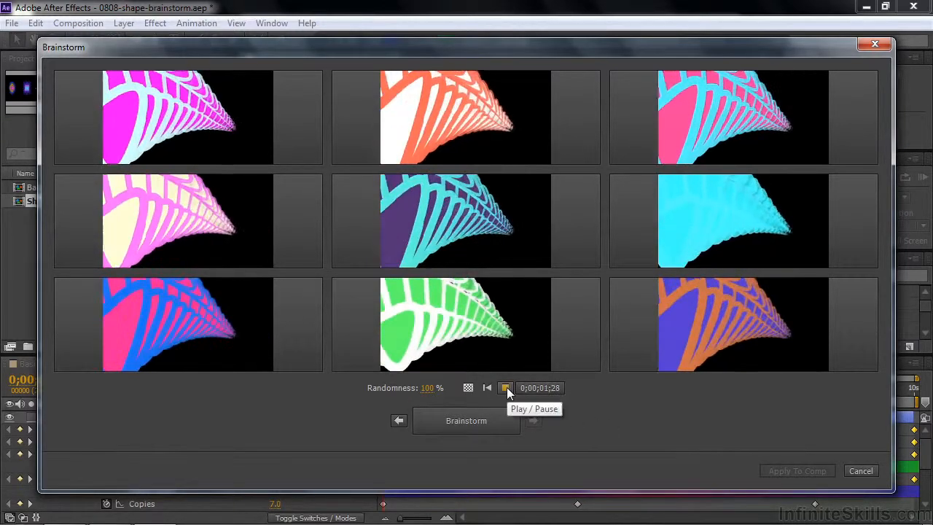
click(507, 387)
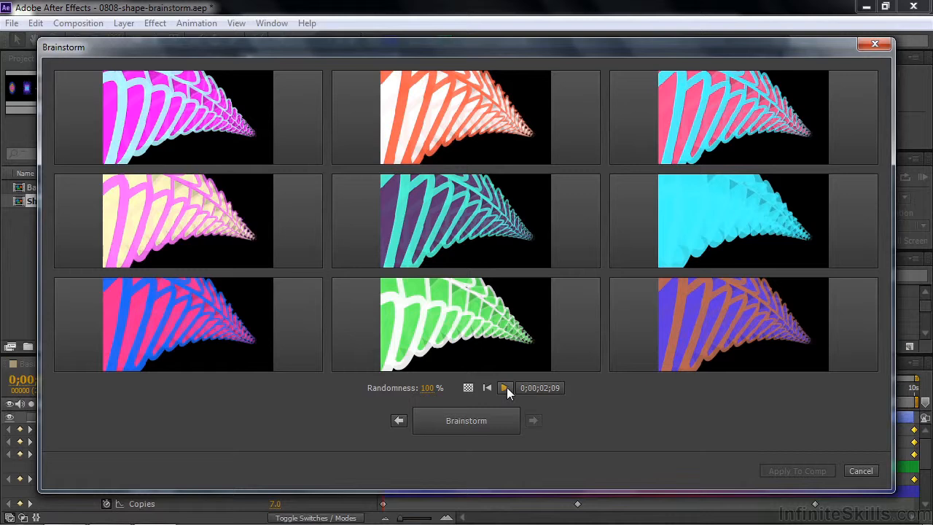
mouse_move(303, 351)
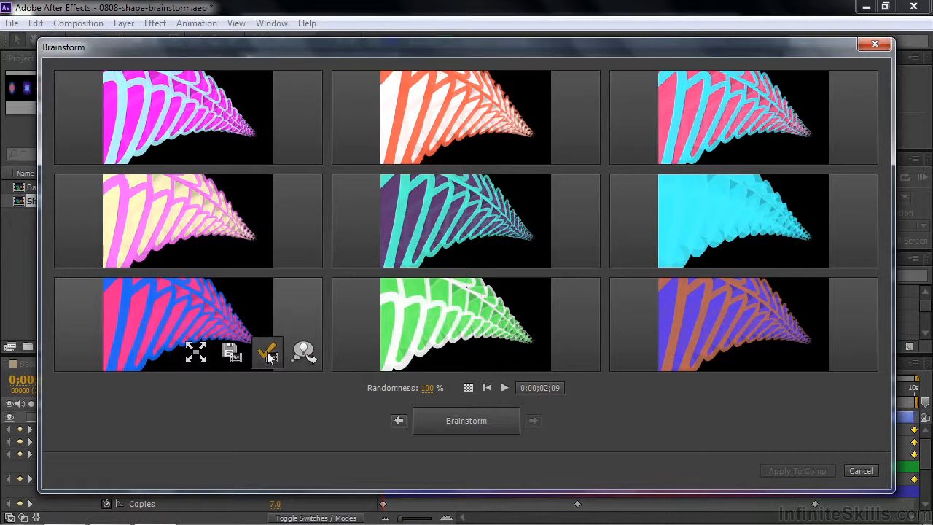
click(266, 354)
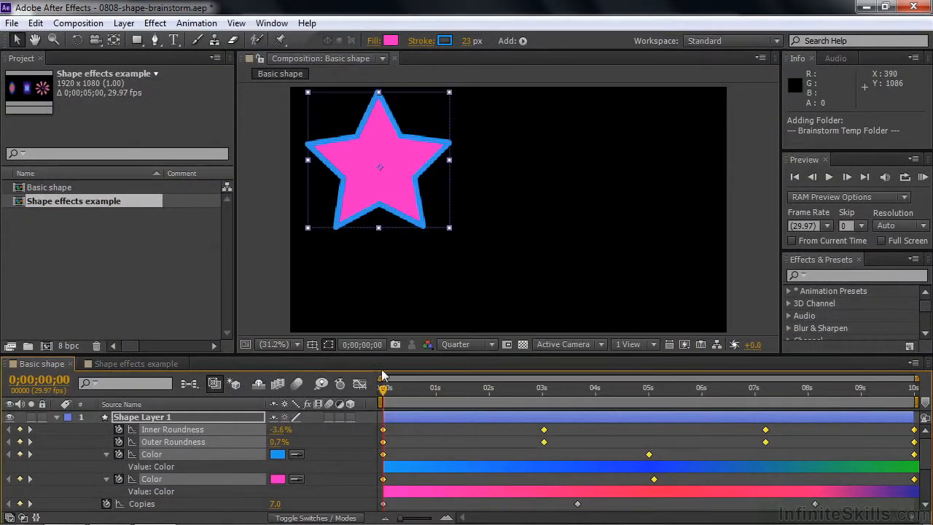
drag(386, 394, 373, 445)
Start Brainstorm on the repeater's Copies, Offset, Anchor Point, Position, Scale and Rotation together with the layer's Position.
click(64, 441)
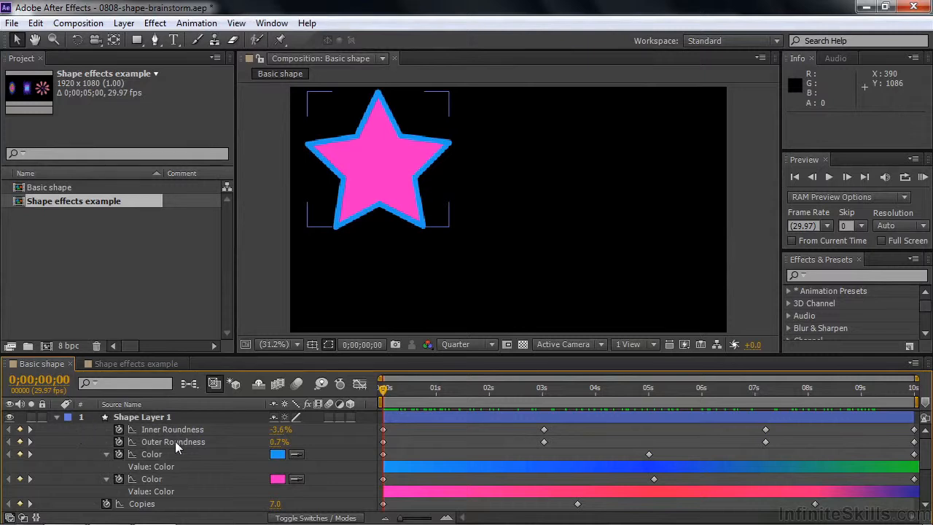
drag(926, 448, 928, 478)
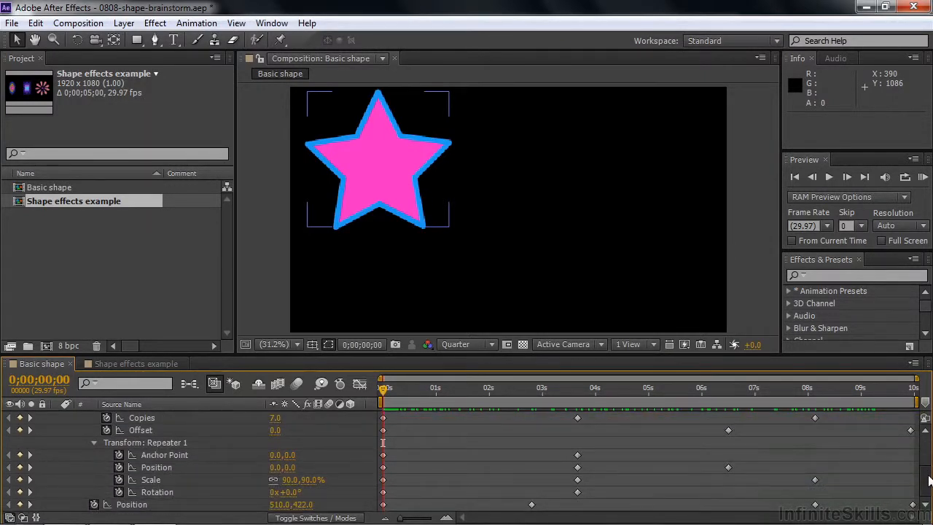
click(145, 420)
shift+click(149, 433)
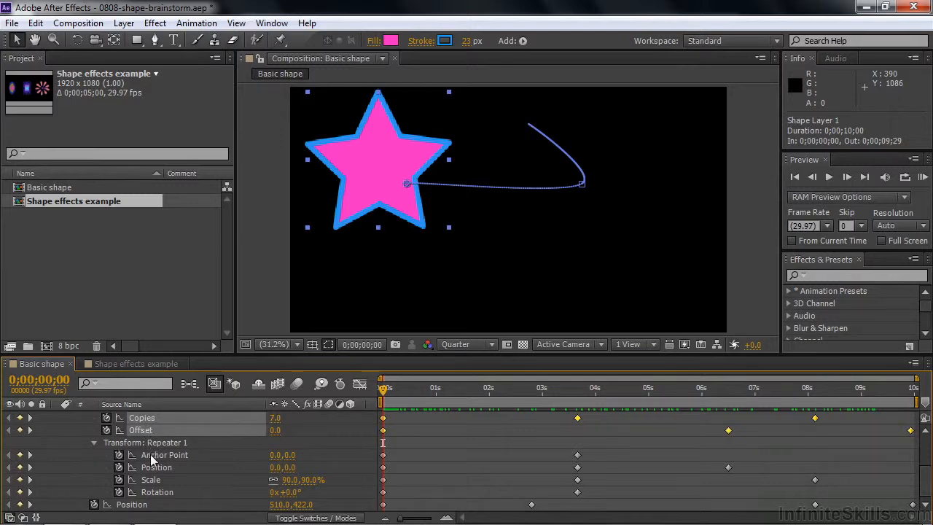
shift+click(152, 458)
shift+click(153, 468)
shift+click(150, 480)
shift+click(153, 493)
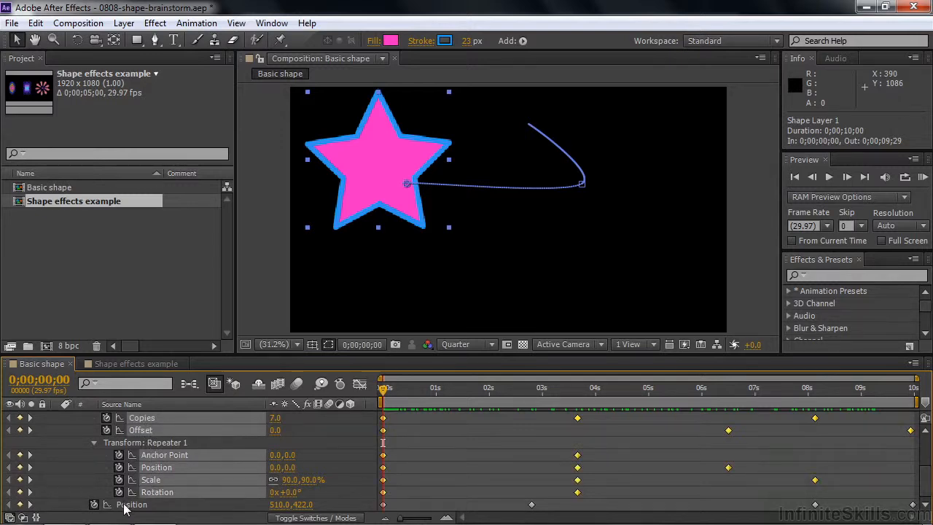
shift+click(125, 509)
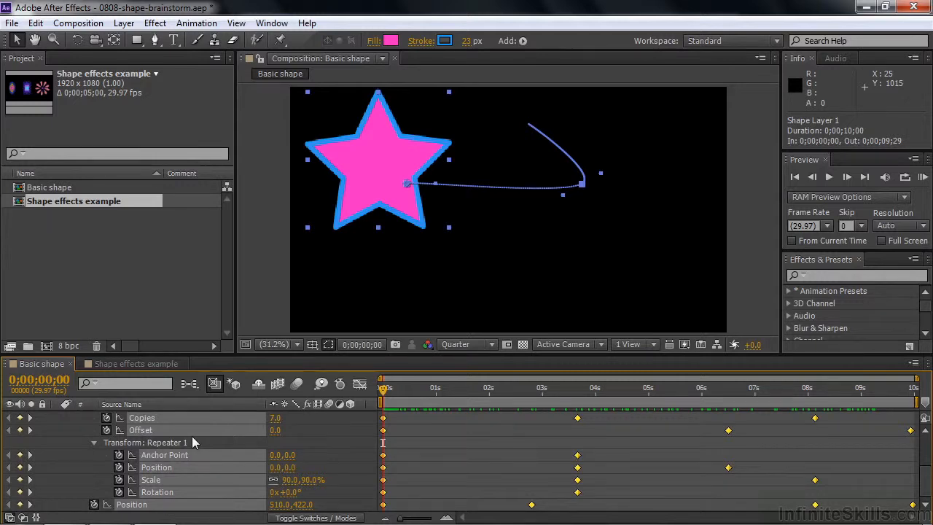
click(321, 384)
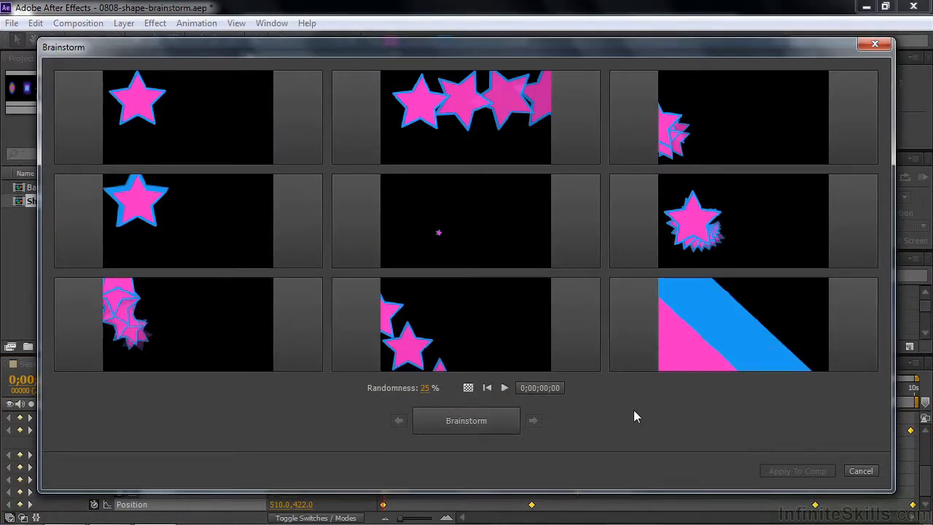
Play the repeater variations and include the middle row's first and last ones and the bottom row's middle one in the next Brainstorm.
click(504, 388)
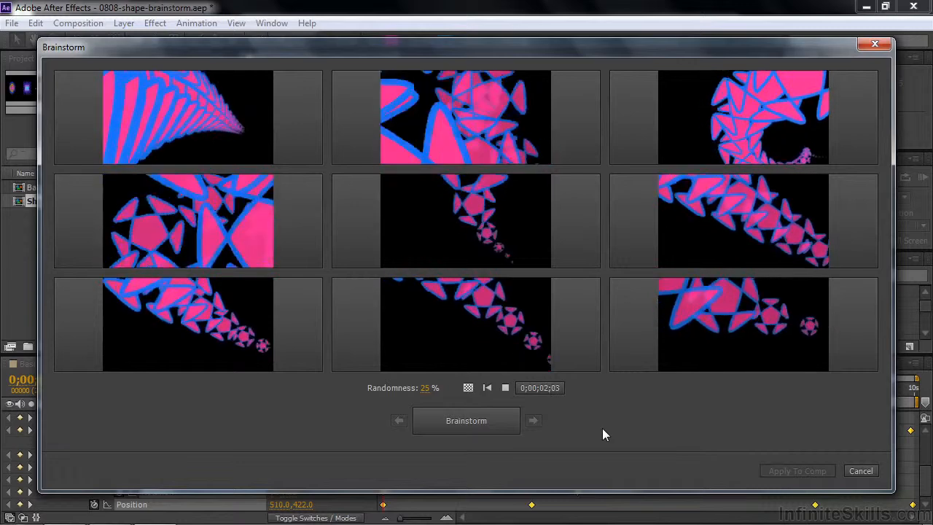
click(503, 394)
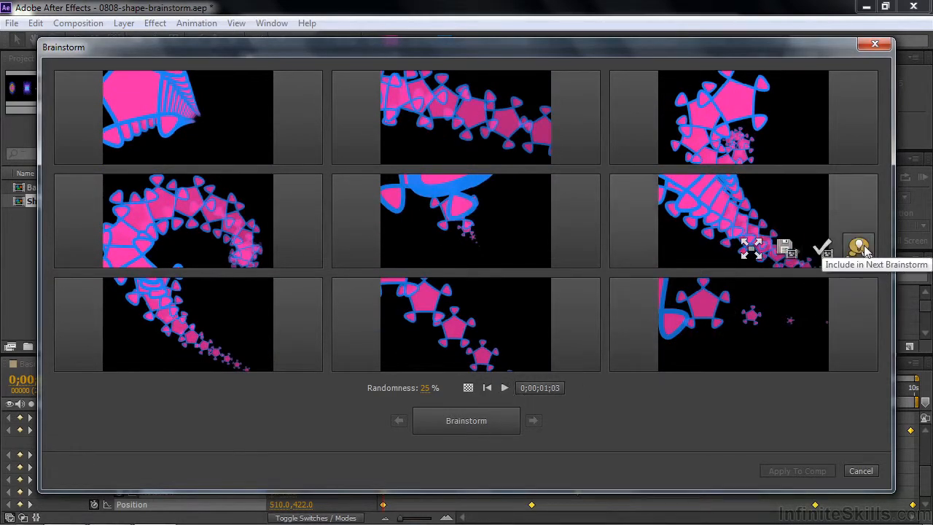
click(860, 249)
mouse_move(303, 248)
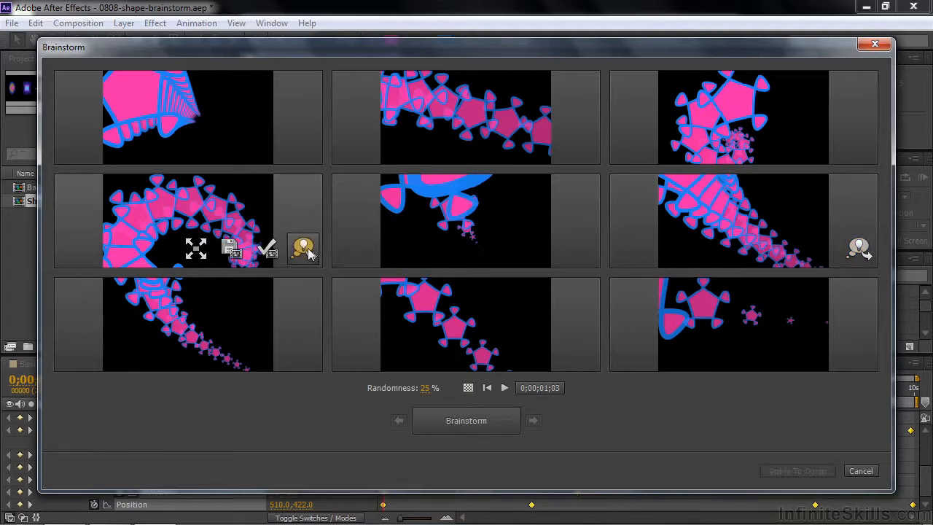
click(306, 249)
mouse_move(468, 351)
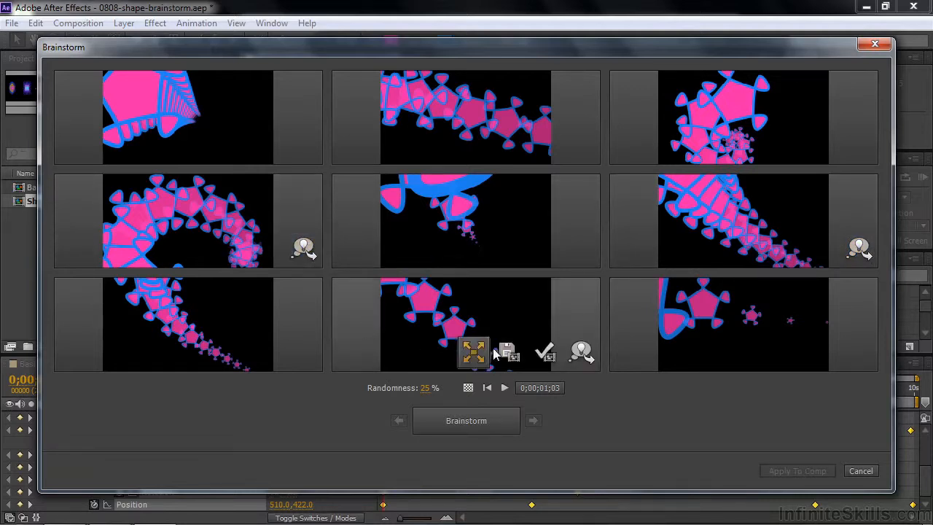
click(583, 352)
Generate new repeater variations at 100% randomness and preview them in motion.
drag(426, 387, 452, 388)
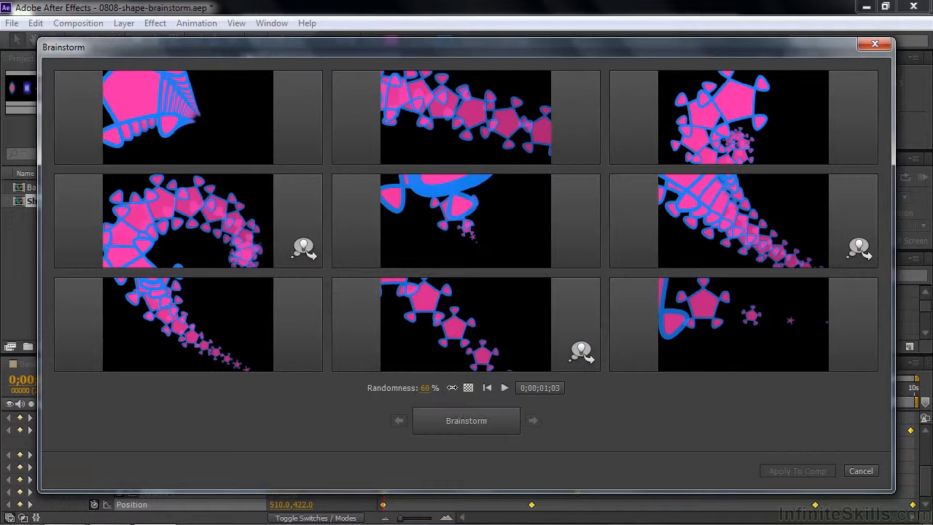
click(472, 423)
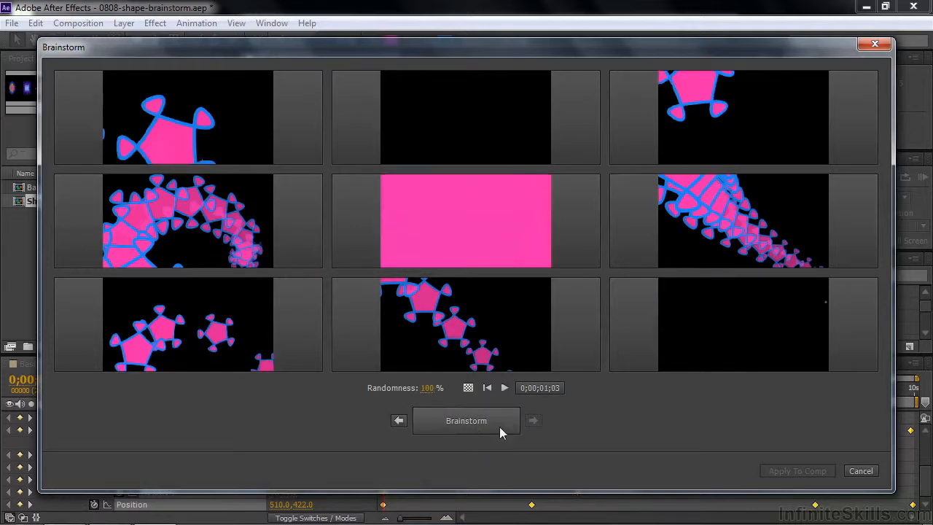
click(504, 388)
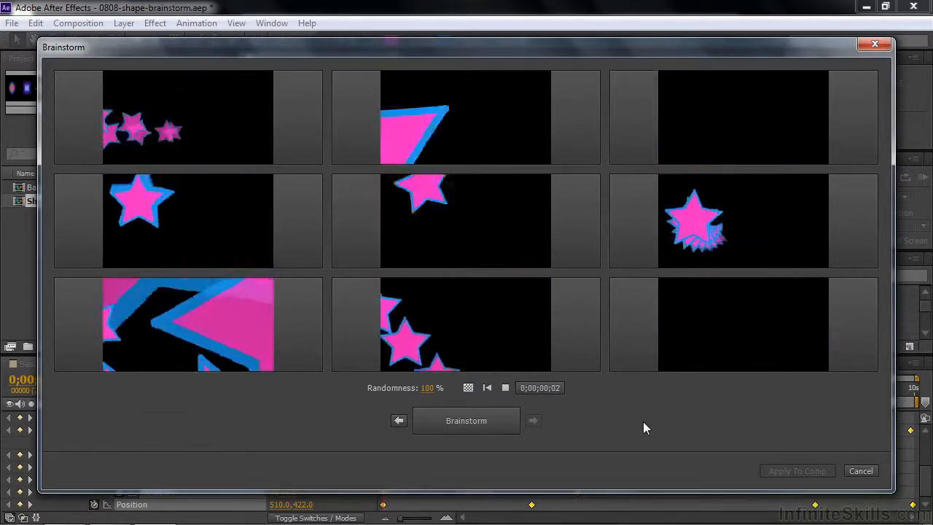
click(504, 389)
Apply the first variation of the middle row to the Basic shape composition and scrub through it to 0;00;06;15.
mouse_move(267, 251)
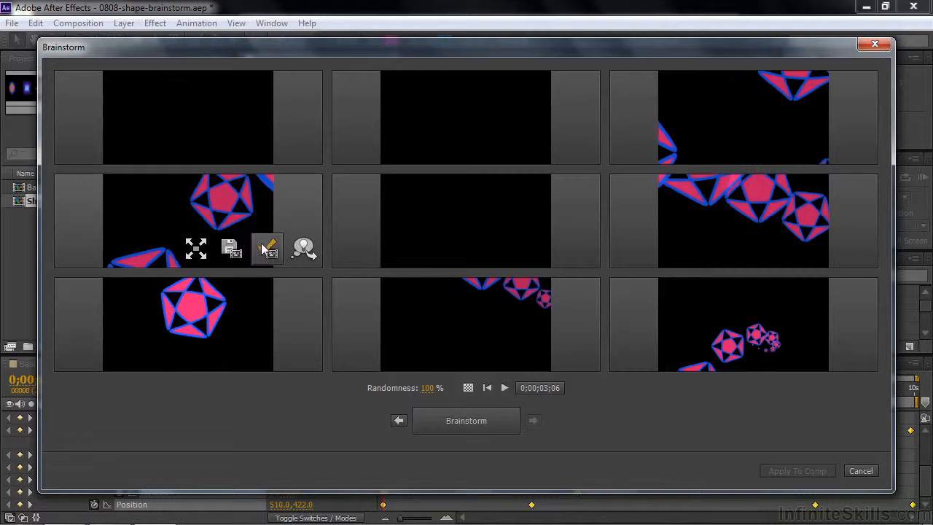
click(267, 251)
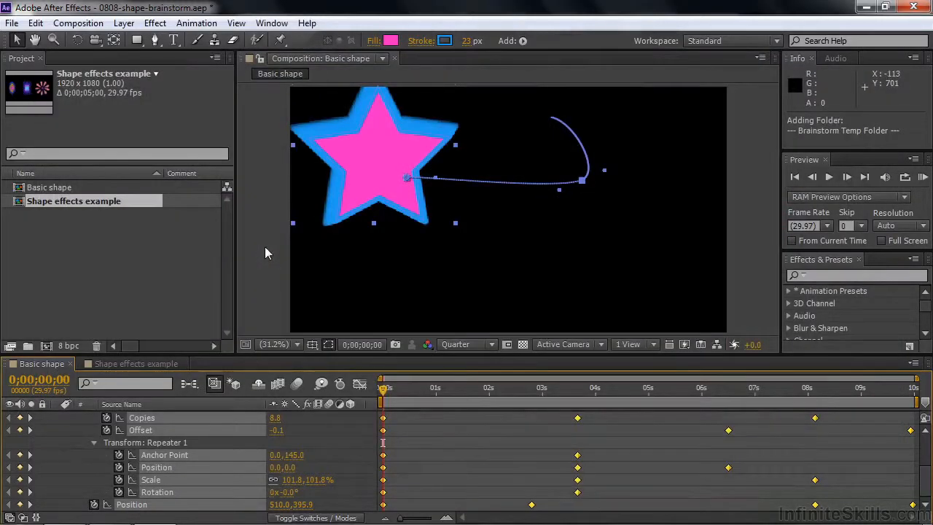
drag(382, 393, 728, 468)
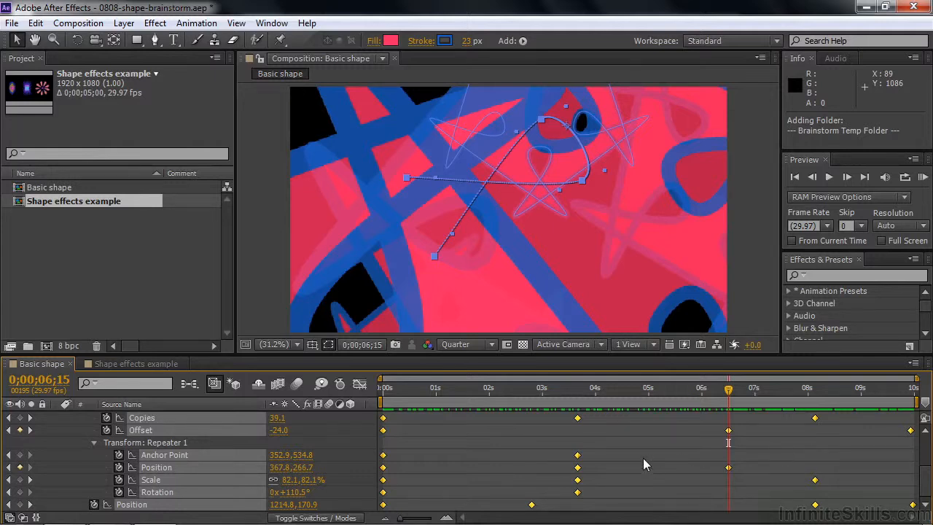
Open the Shape effects example composition and examine what Ellipse 1, Rectangle 1 and Polystar 1 contain.
click(161, 366)
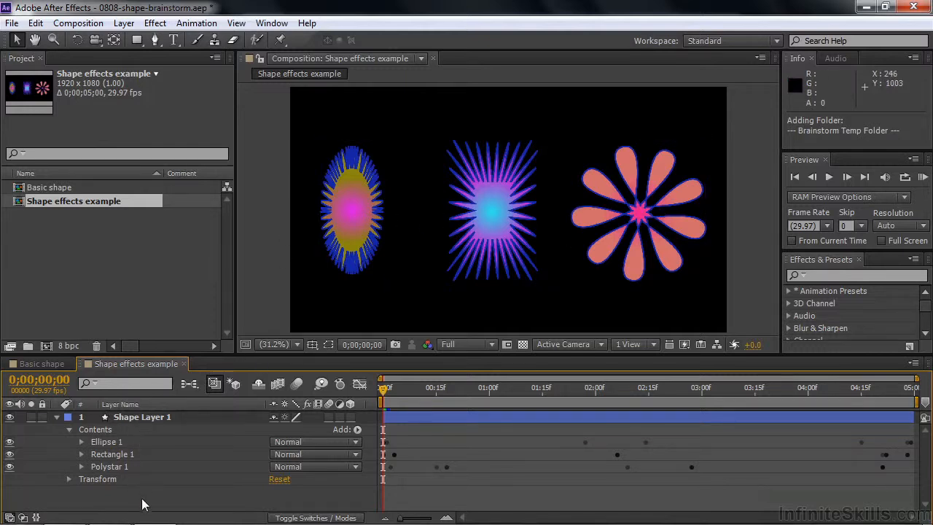
click(81, 441)
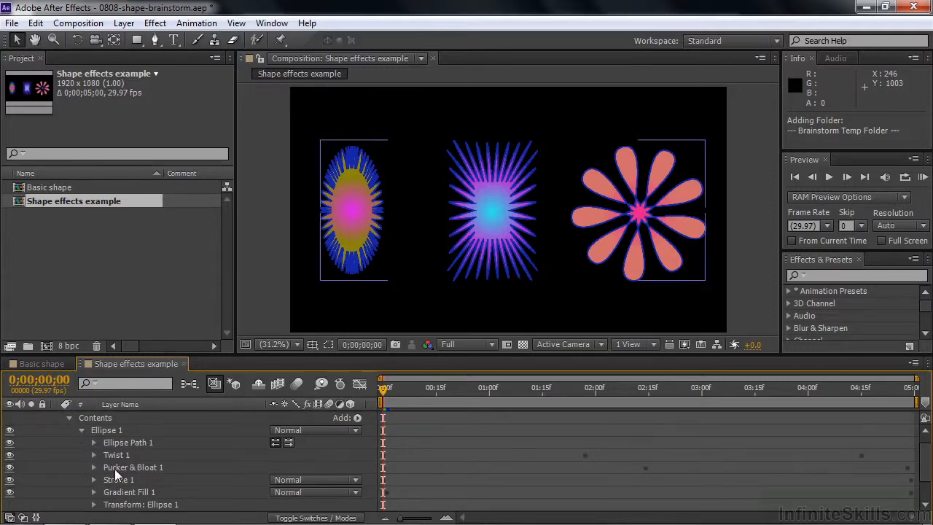
click(82, 431)
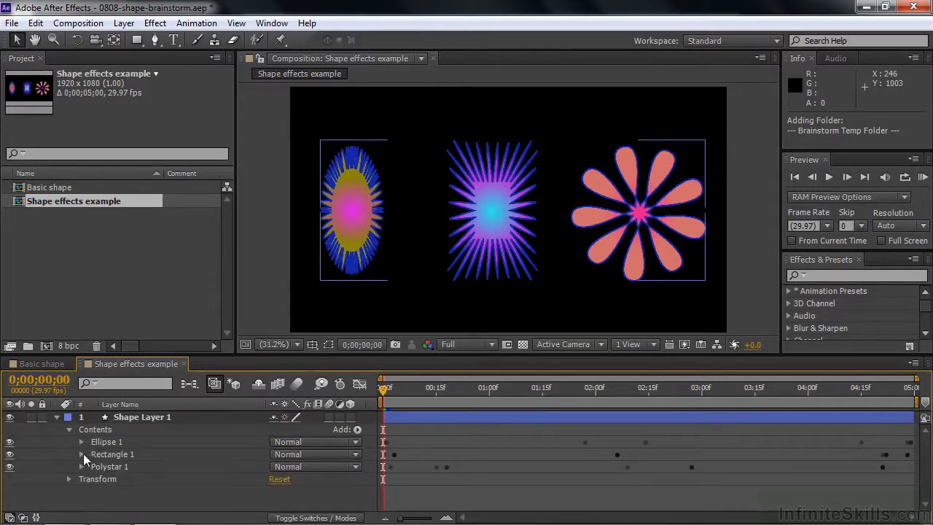
click(81, 454)
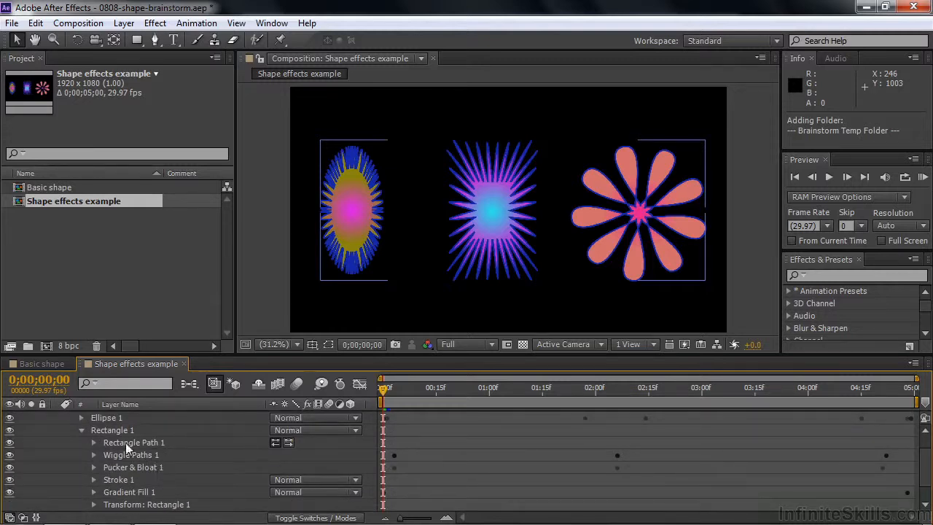
click(82, 430)
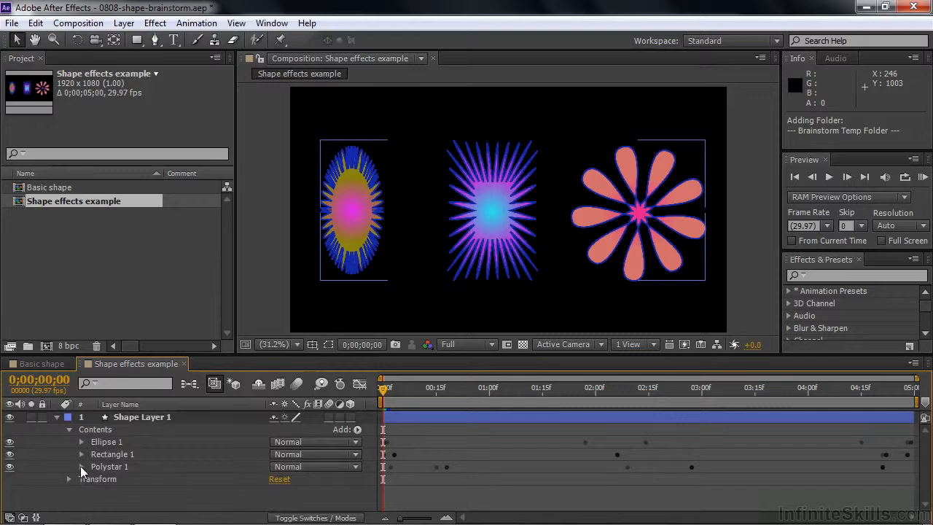
click(81, 467)
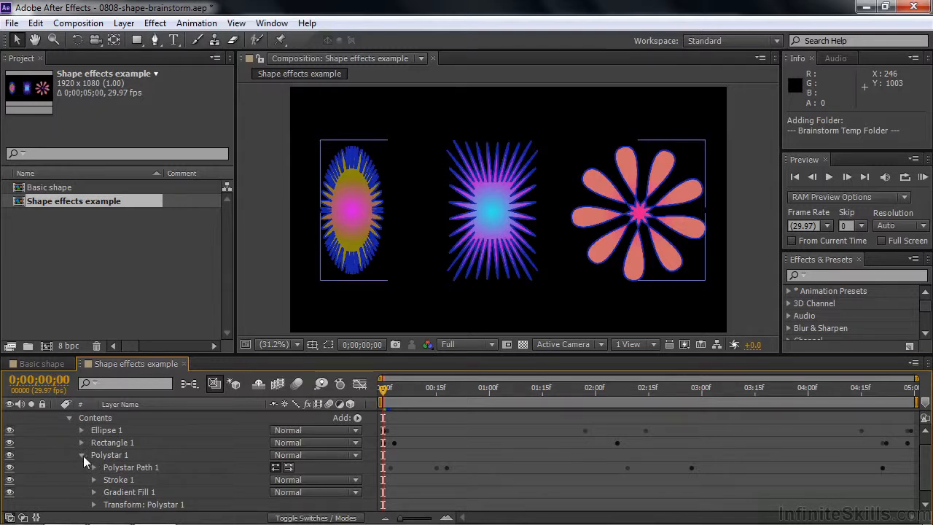
click(82, 455)
Reveal Shape Layer 1's keyframed properties and select the ellipse's Angle plus everything from the rectangle's Amount to the polystar's Outer Roundness.
click(126, 419)
key(u)
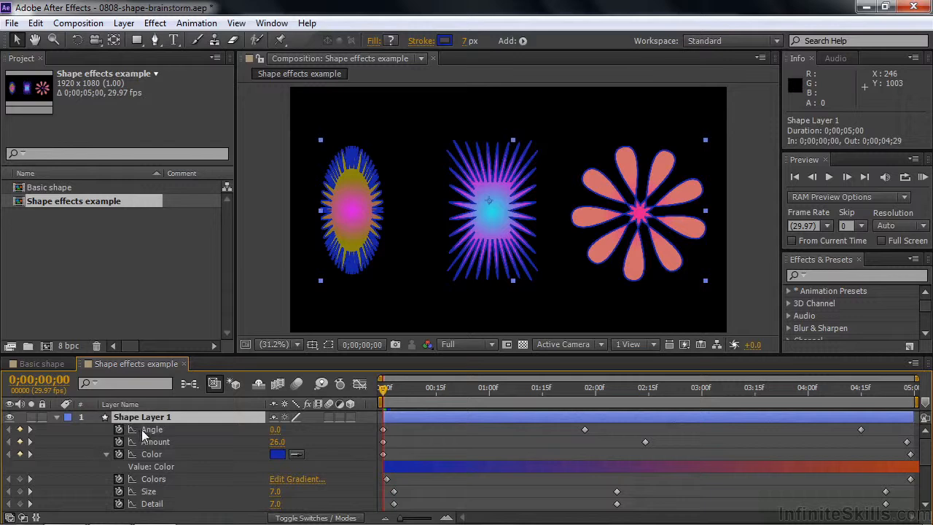
click(142, 430)
drag(929, 452, 927, 502)
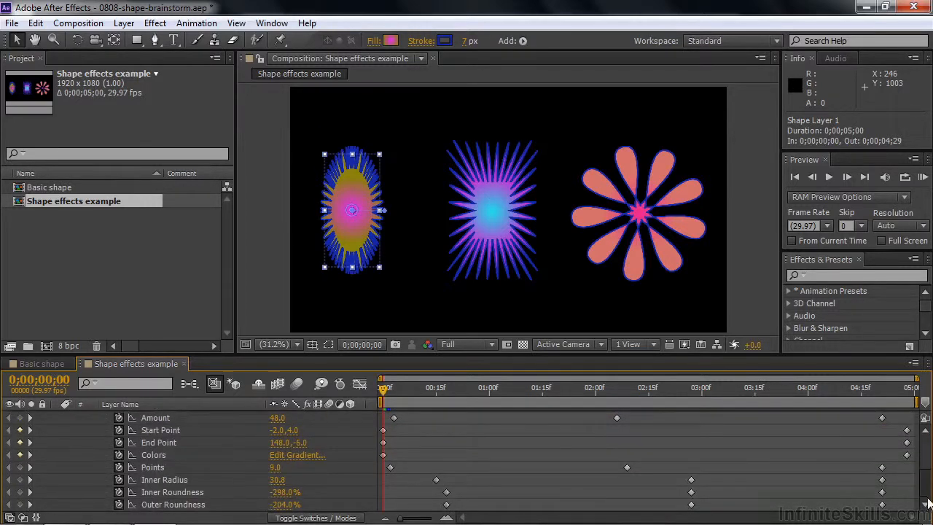
shift+click(175, 504)
shift+click(170, 492)
shift+click(167, 480)
shift+click(157, 467)
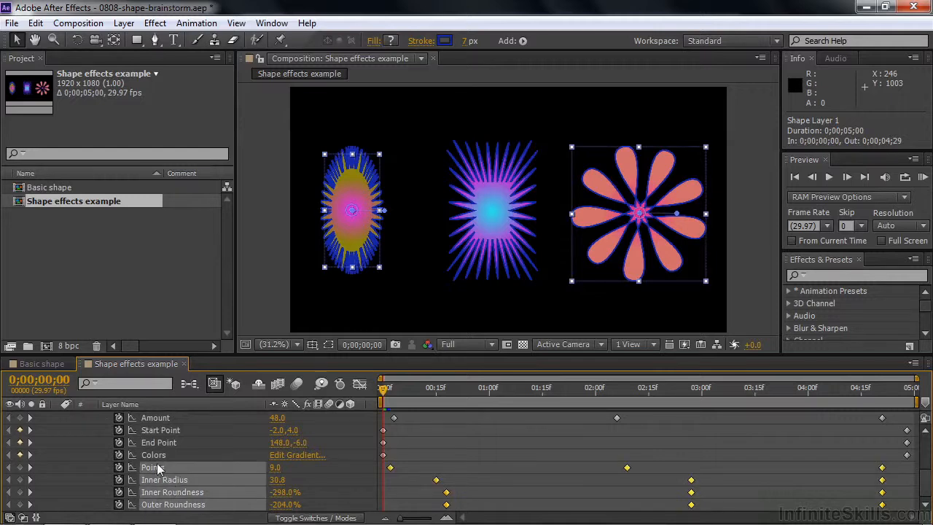
shift+click(156, 418)
Add the ellipse's Amount, Color and Colors and the rectangle's Size, Detail and Wiggles/Second to the selection and start Brainstorm.
drag(925, 482, 924, 418)
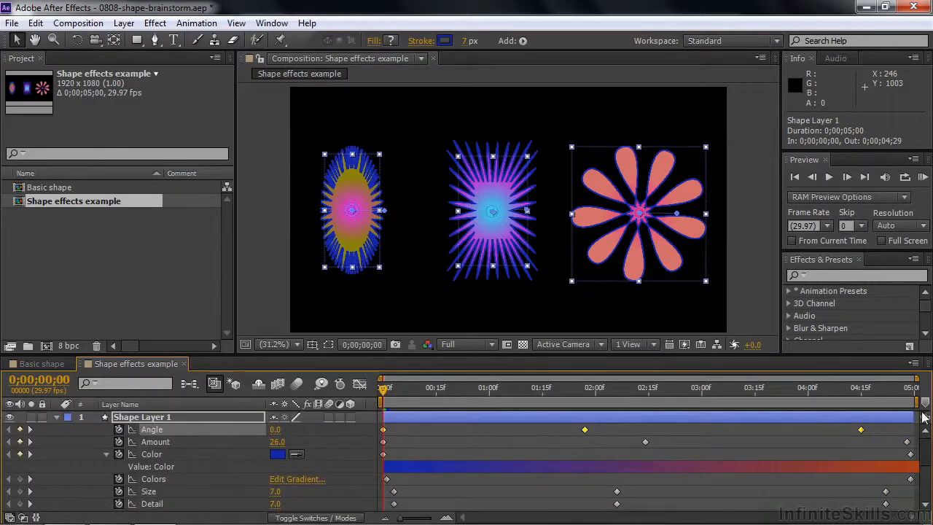
shift+click(156, 453)
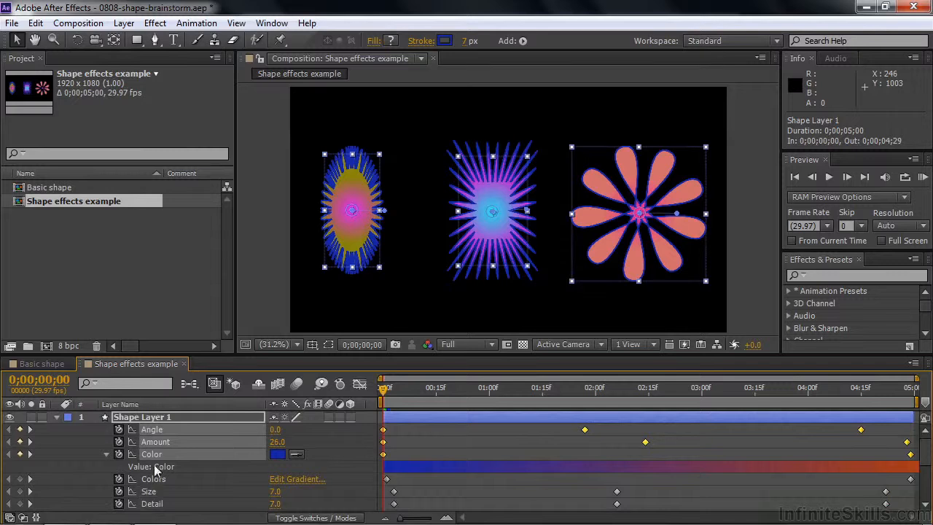
shift+click(154, 481)
shift+click(153, 494)
shift+click(162, 503)
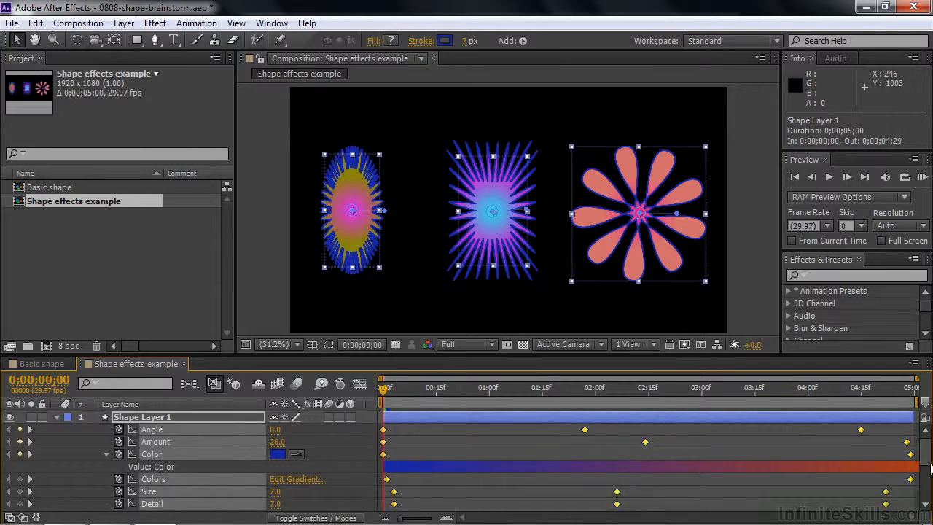
click(923, 510)
click(923, 510)
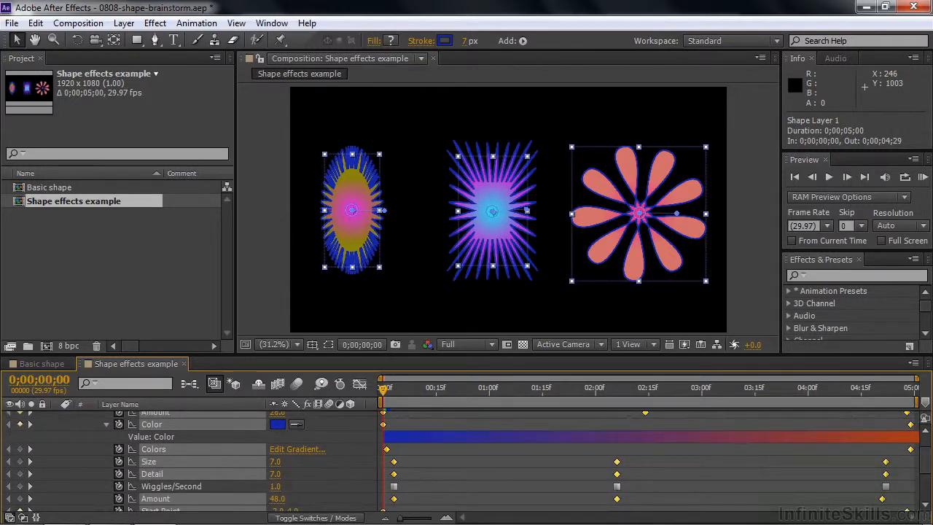
shift+click(158, 485)
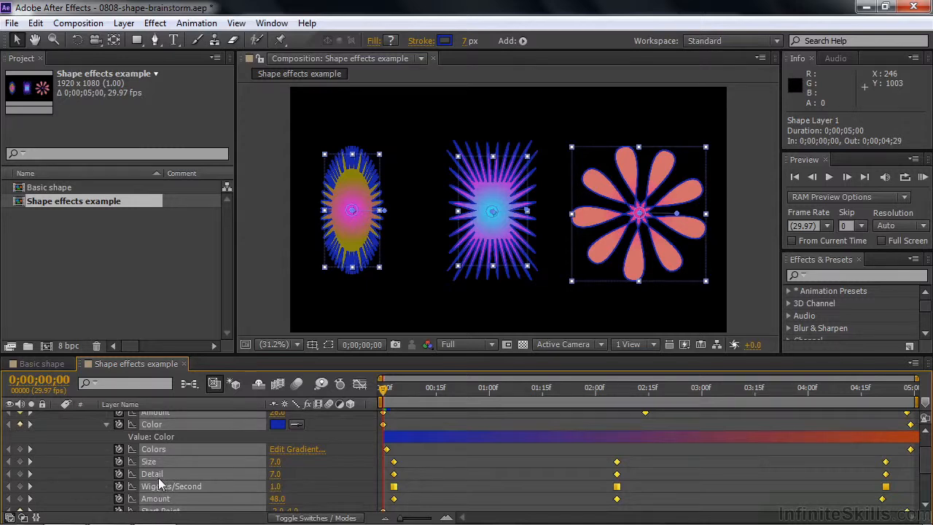
click(320, 384)
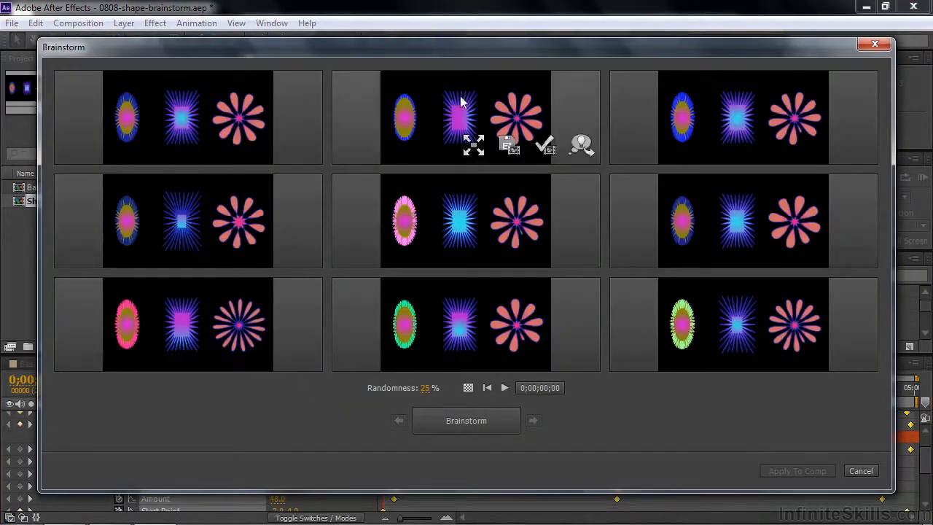
Play the three-shape variations and include all three of the bottom row in the next Brainstorm.
mouse_move(750, 318)
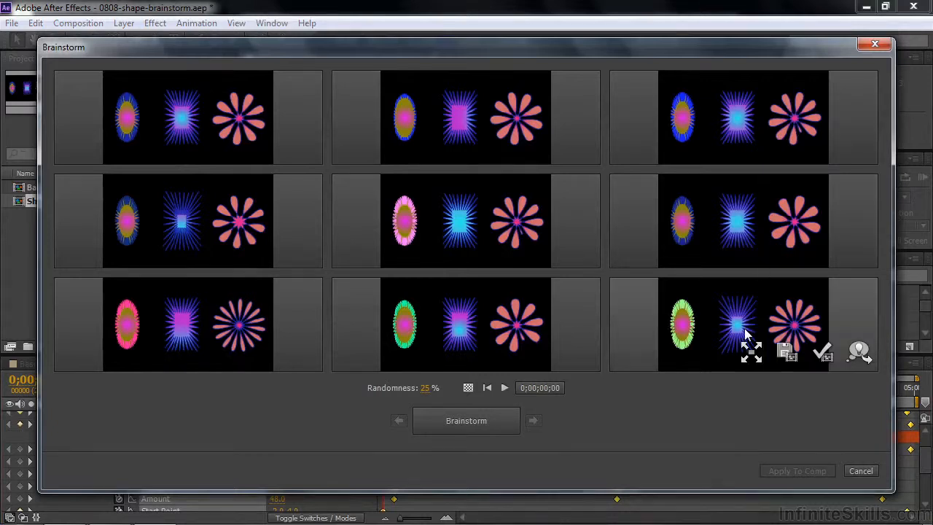
click(505, 388)
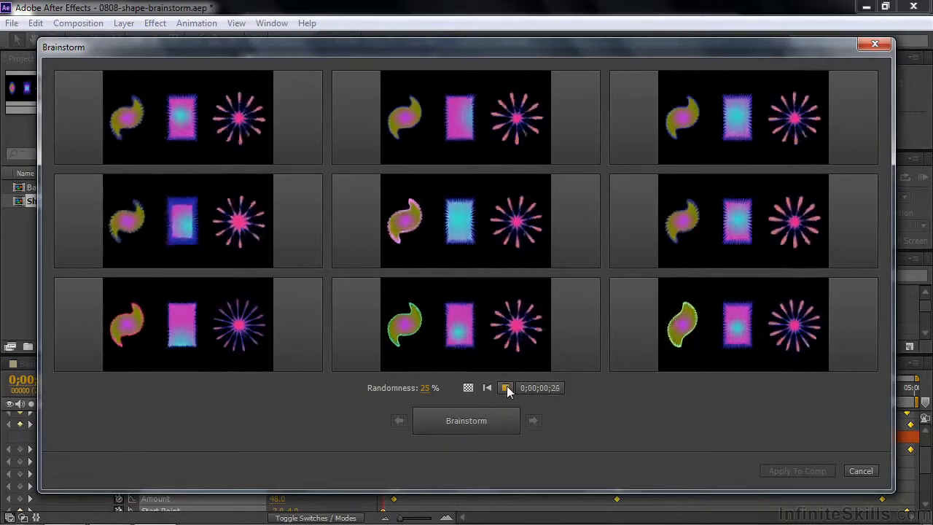
click(506, 388)
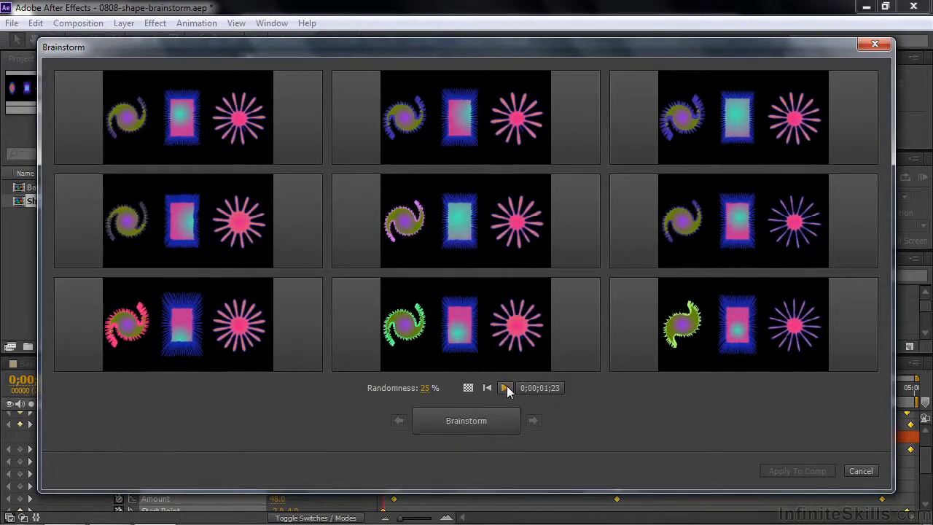
click(580, 350)
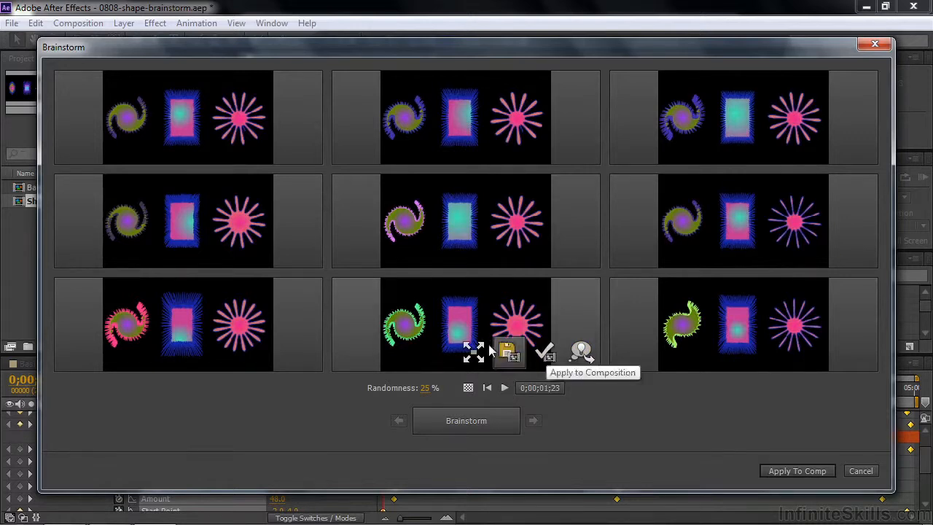
click(302, 348)
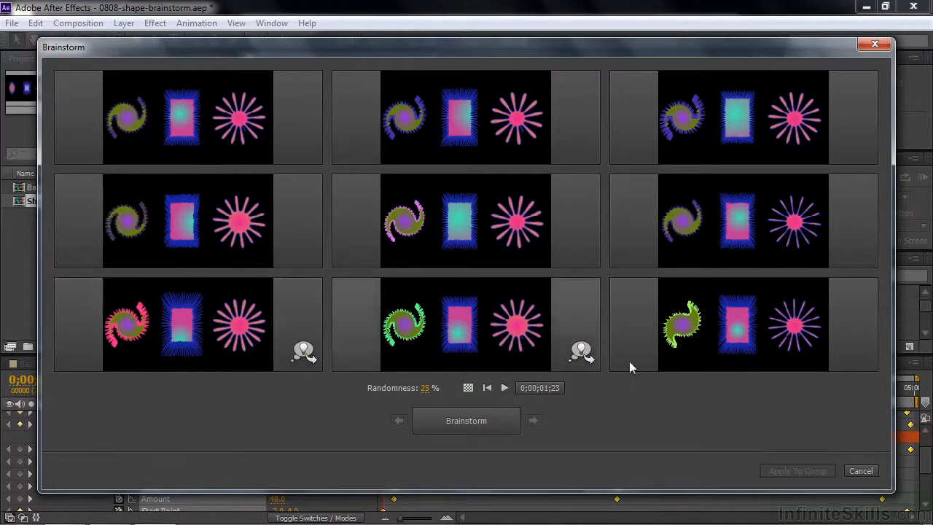
click(859, 352)
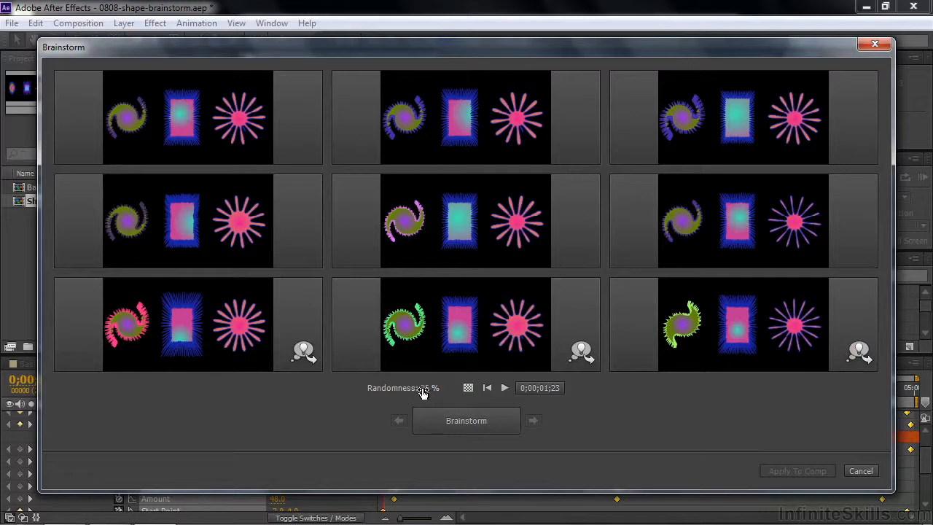
Generate new three-shape variations at 100% randomness, play them and pause the preview.
click(470, 425)
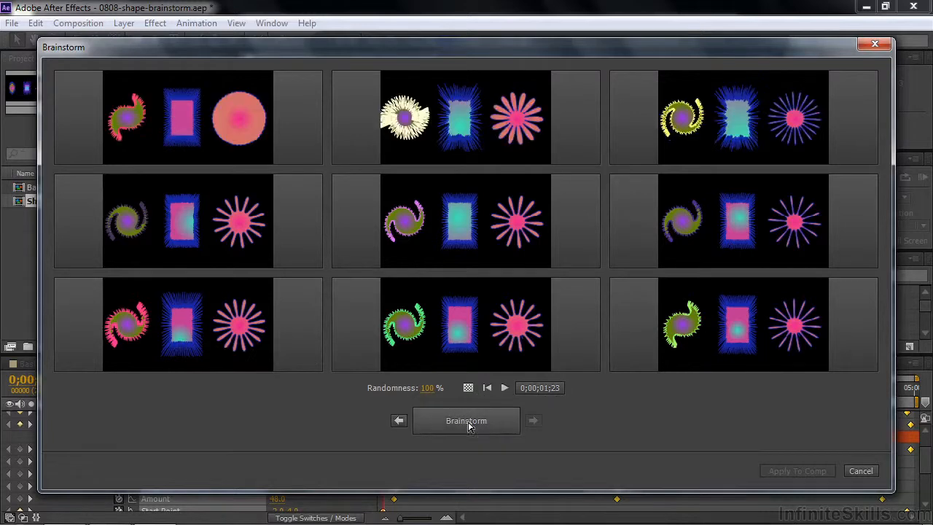
click(504, 388)
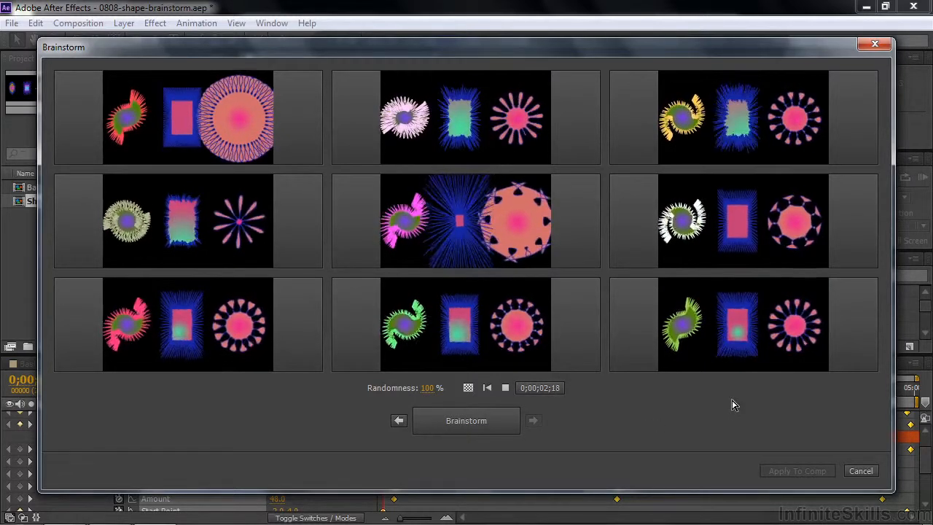
click(498, 413)
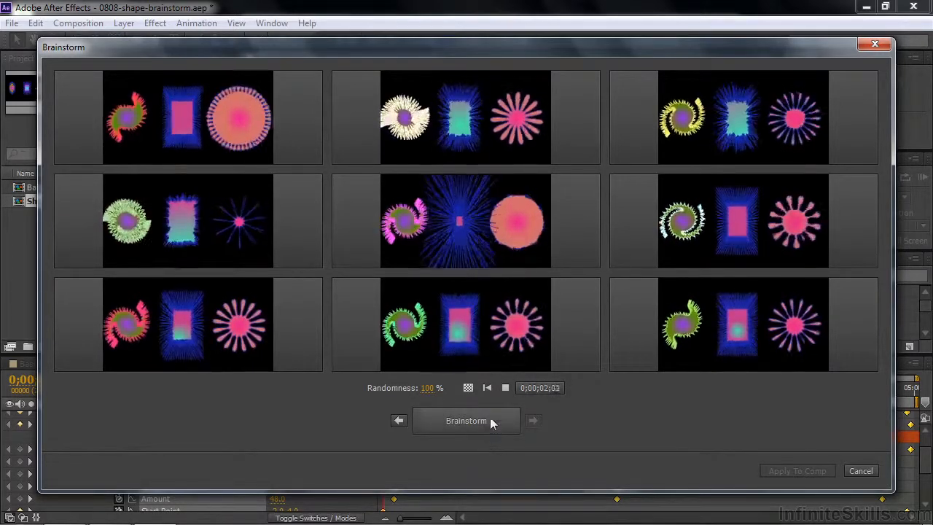
click(505, 388)
Apply the first variation of the top row to the Shape effects example composition and scrub through the result.
mouse_move(502, 361)
mouse_move(302, 141)
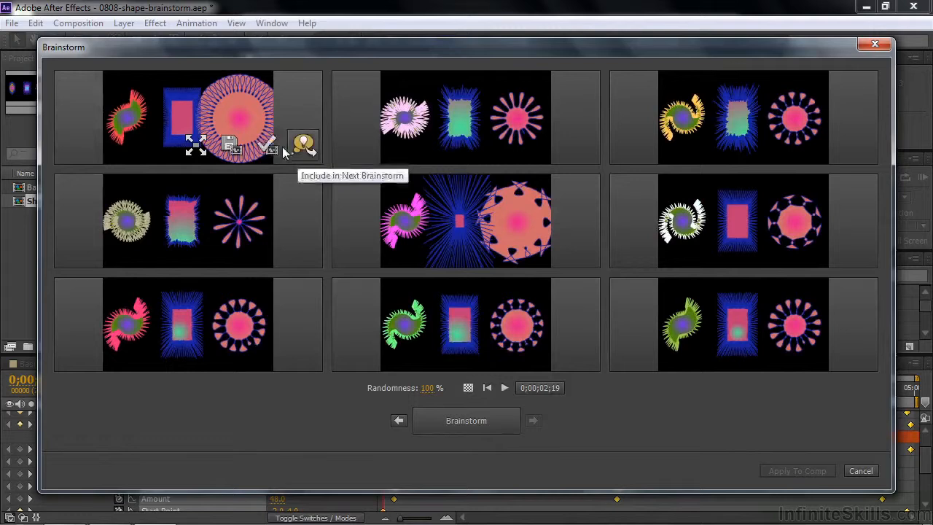
click(268, 146)
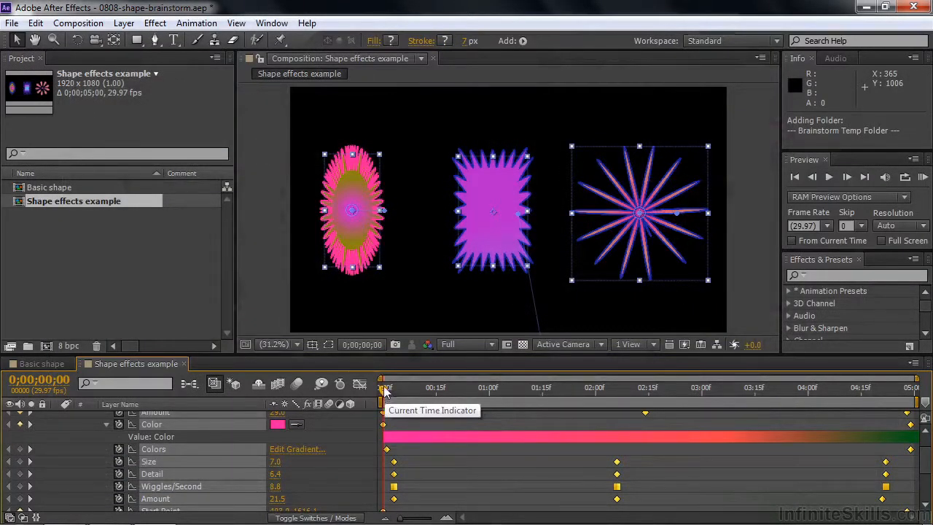
mouse_move(384, 390)
mouse_down()
mouse_move(809, 394)
mouse_move(386, 392)
mouse_up()
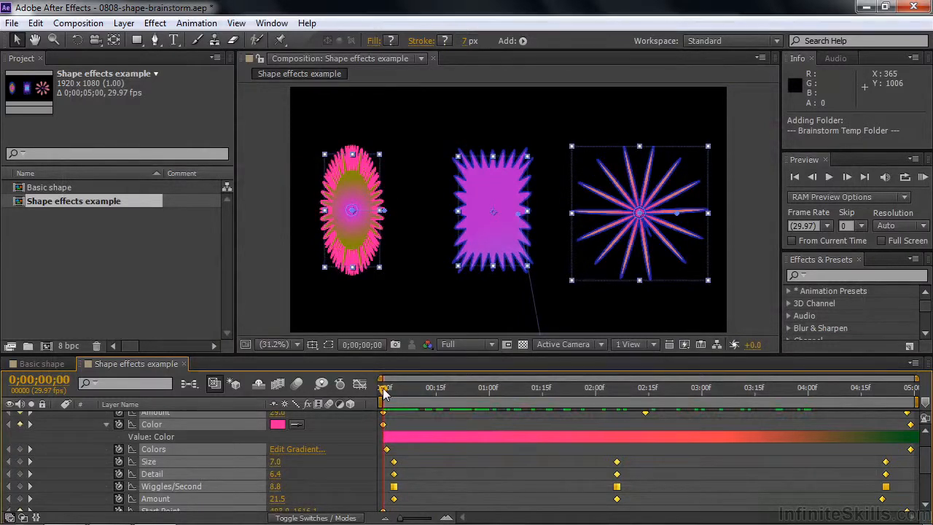